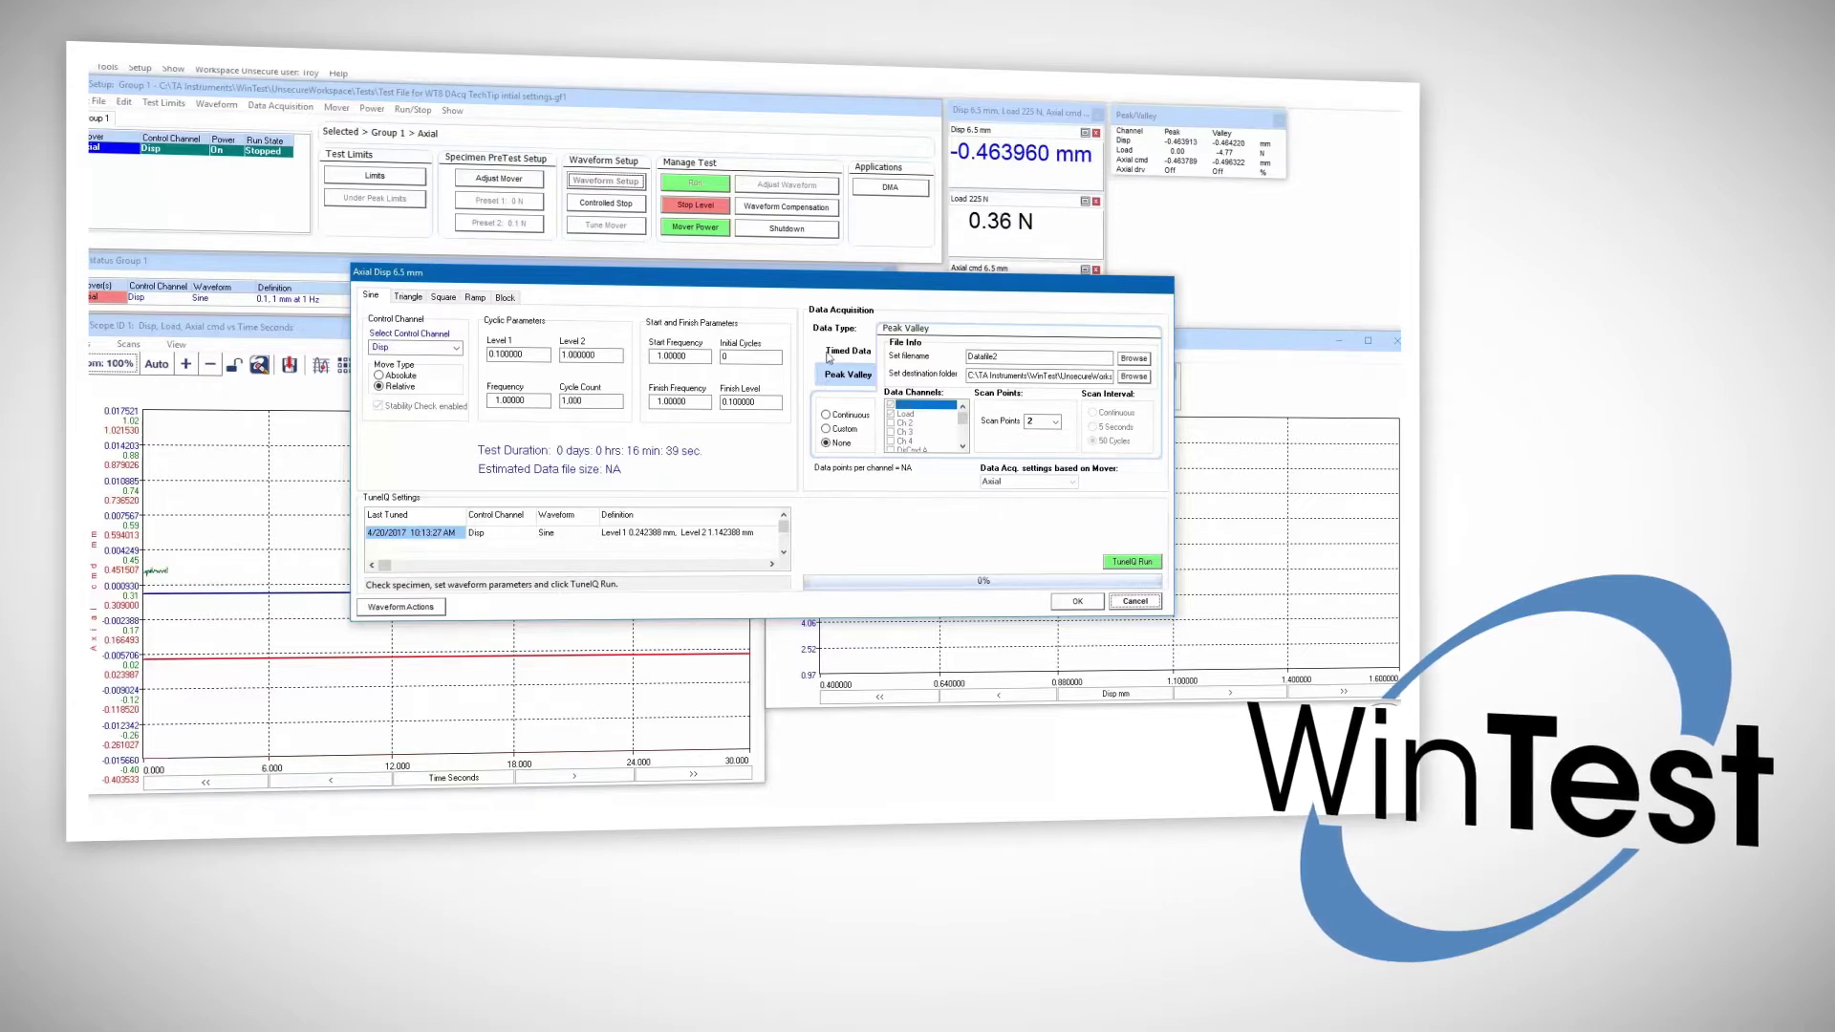
Step: Switch data acquisition from timed to peak-valley and view the 10cmin conversion graph
left_click(829, 353)
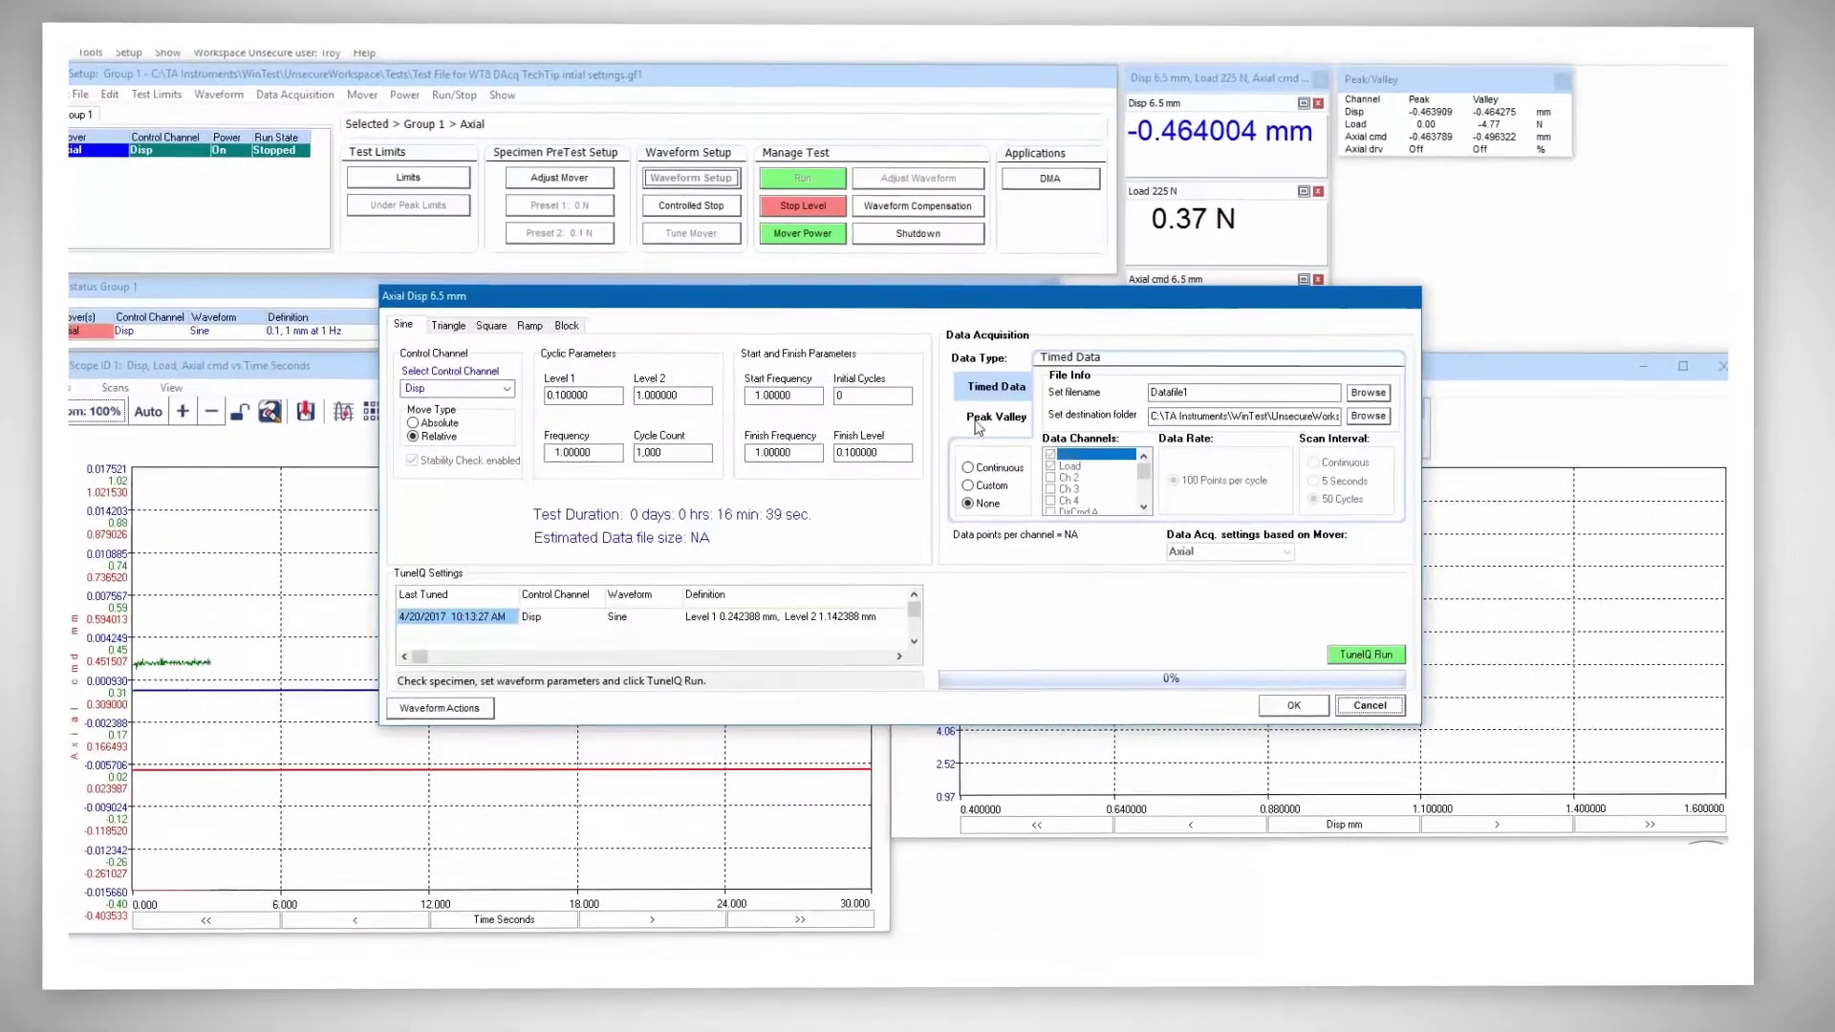
left_click(841, 375)
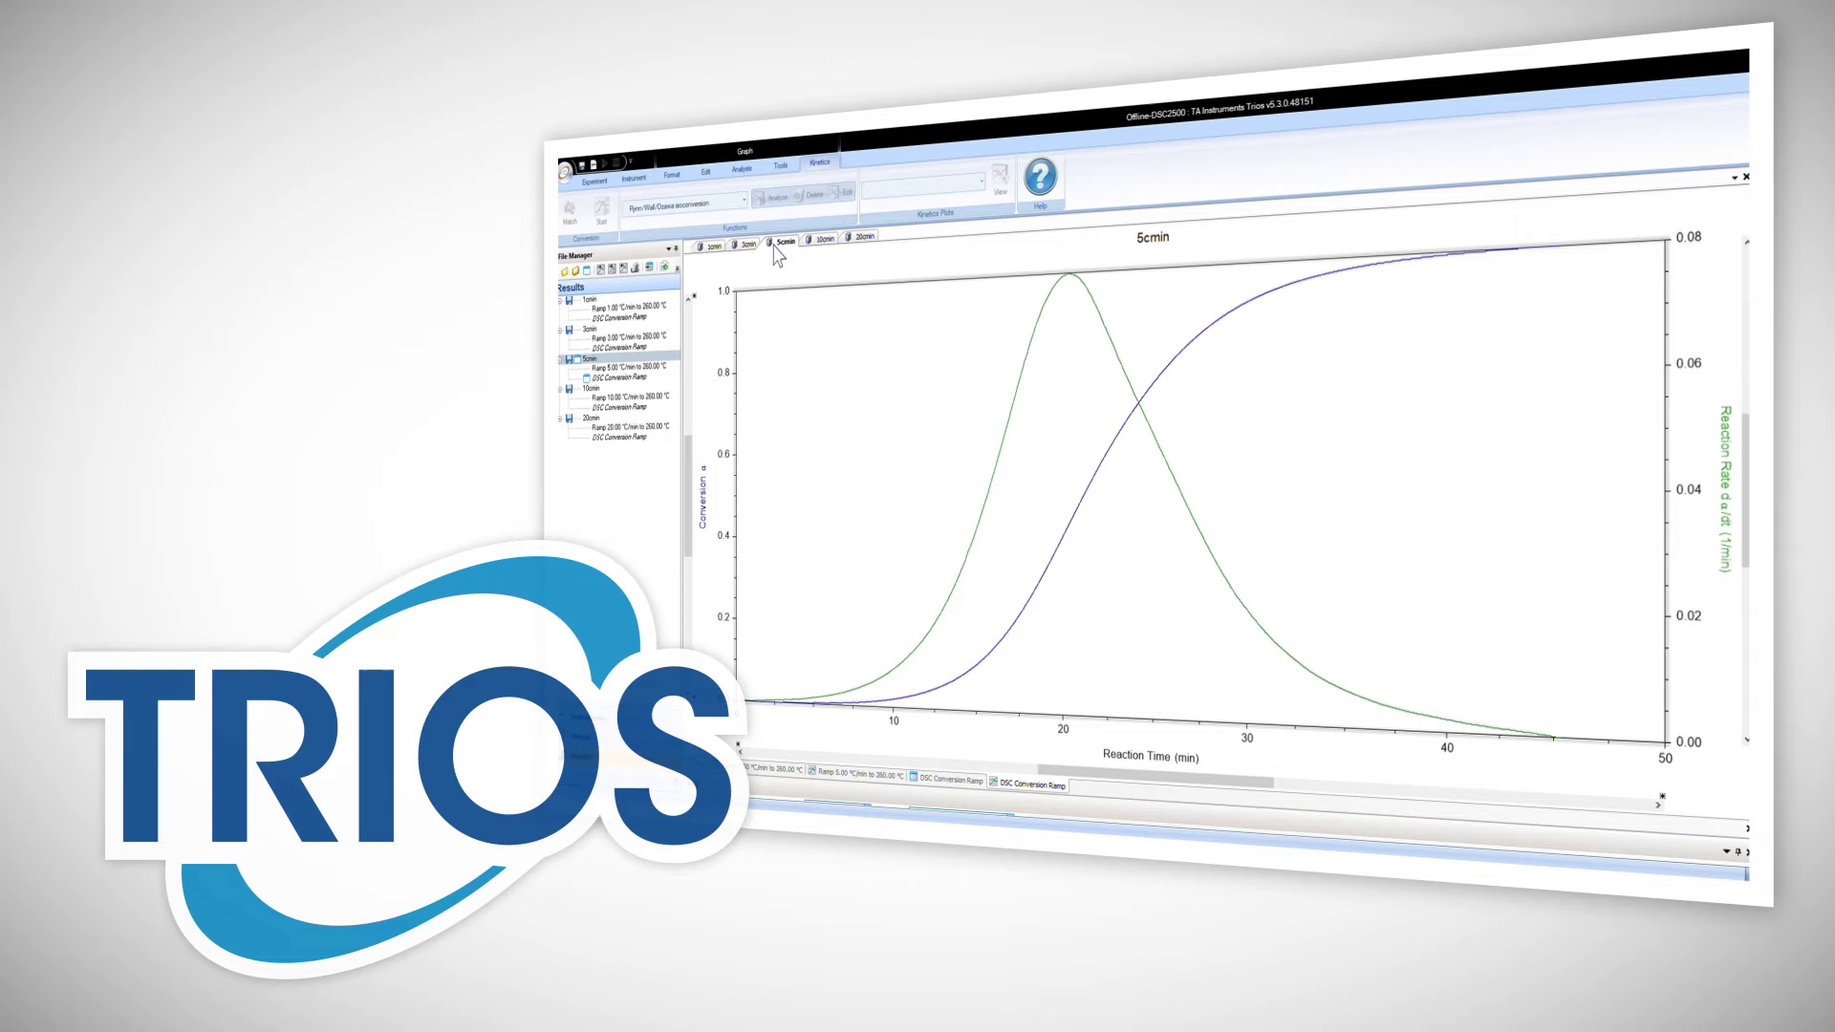
left_click(820, 239)
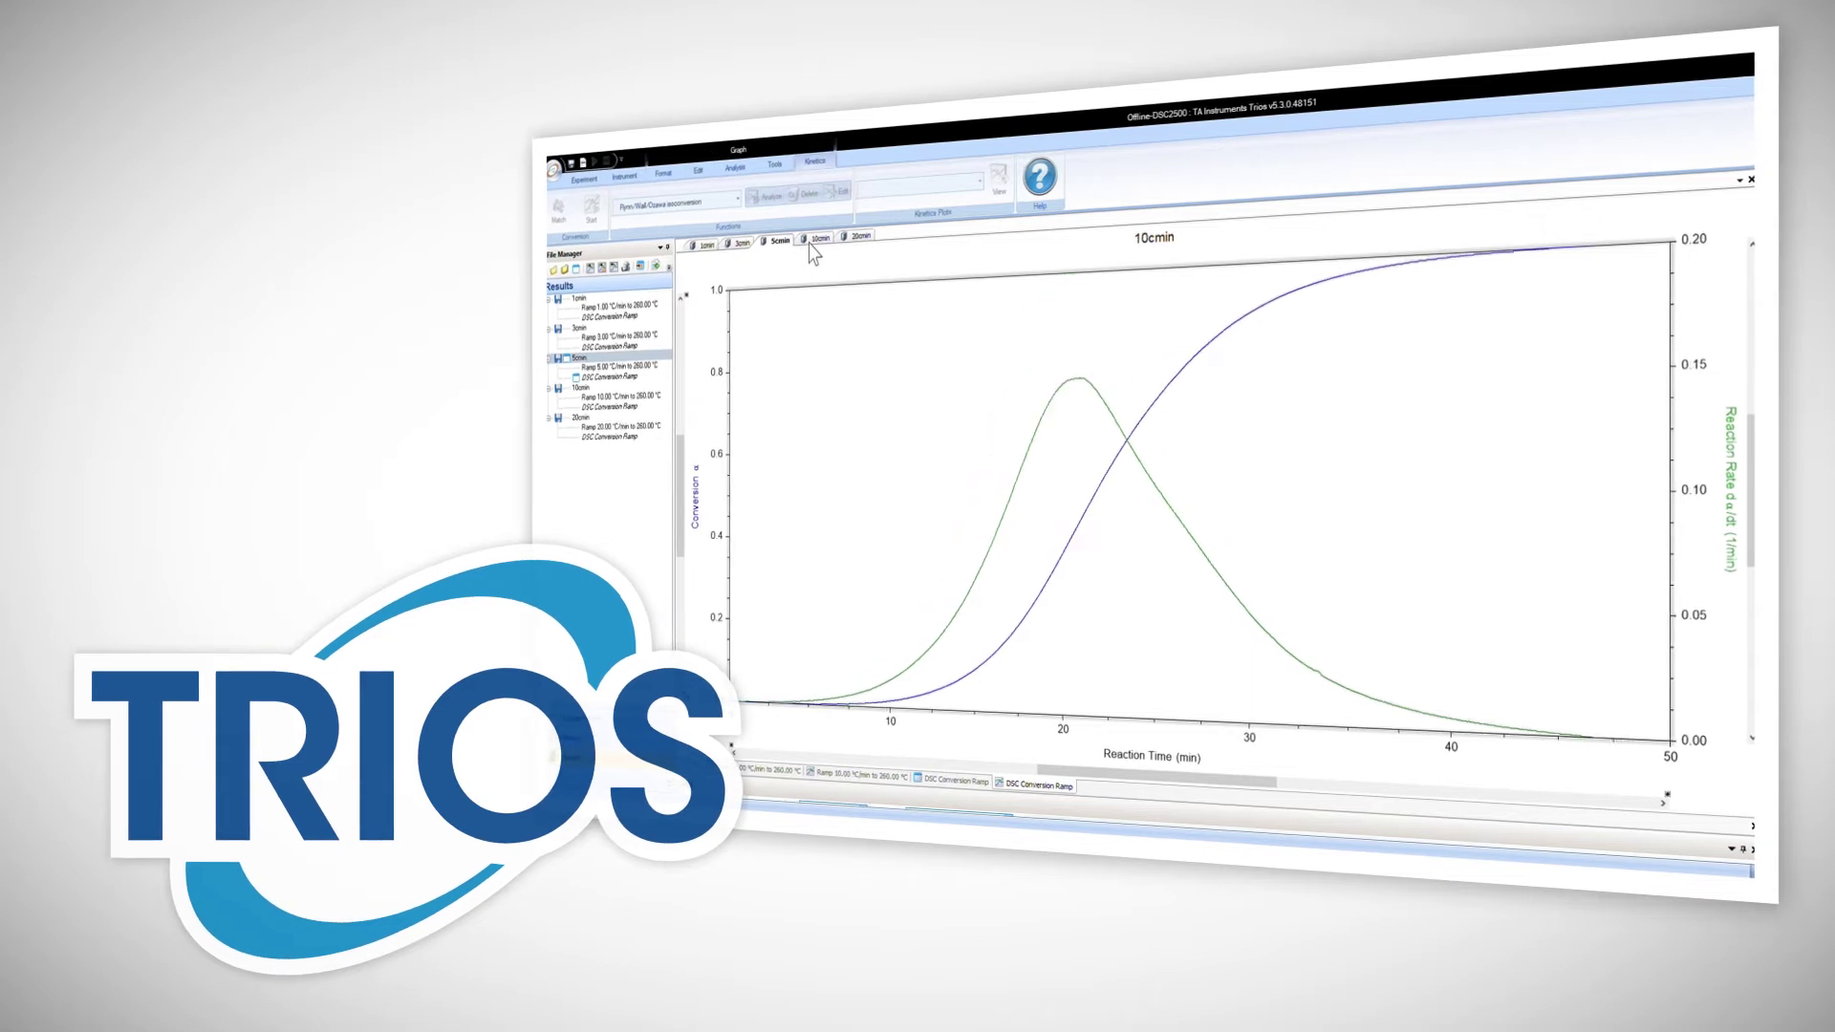
Step: Show the 20cmin conversion graph and select all five result files, 1cmin through 20cmin
left_click(859, 237)
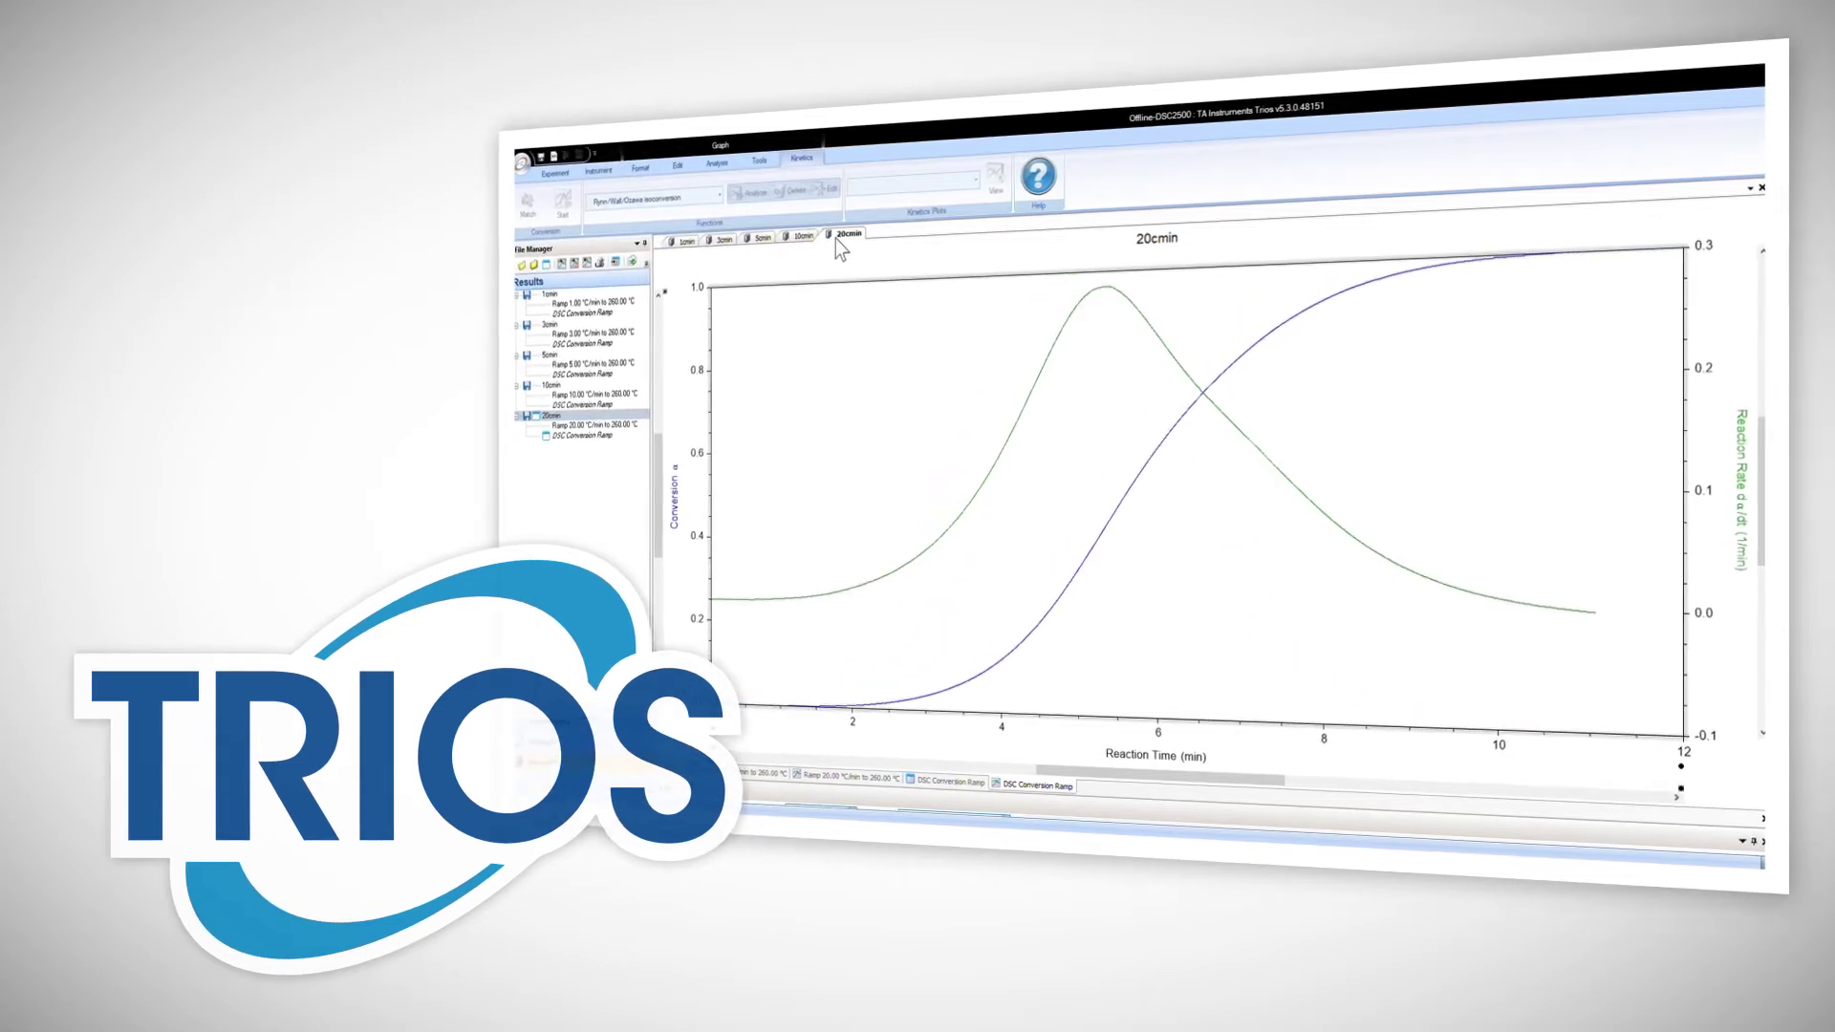
left_click(556, 290)
left_click(532, 415, "shift")
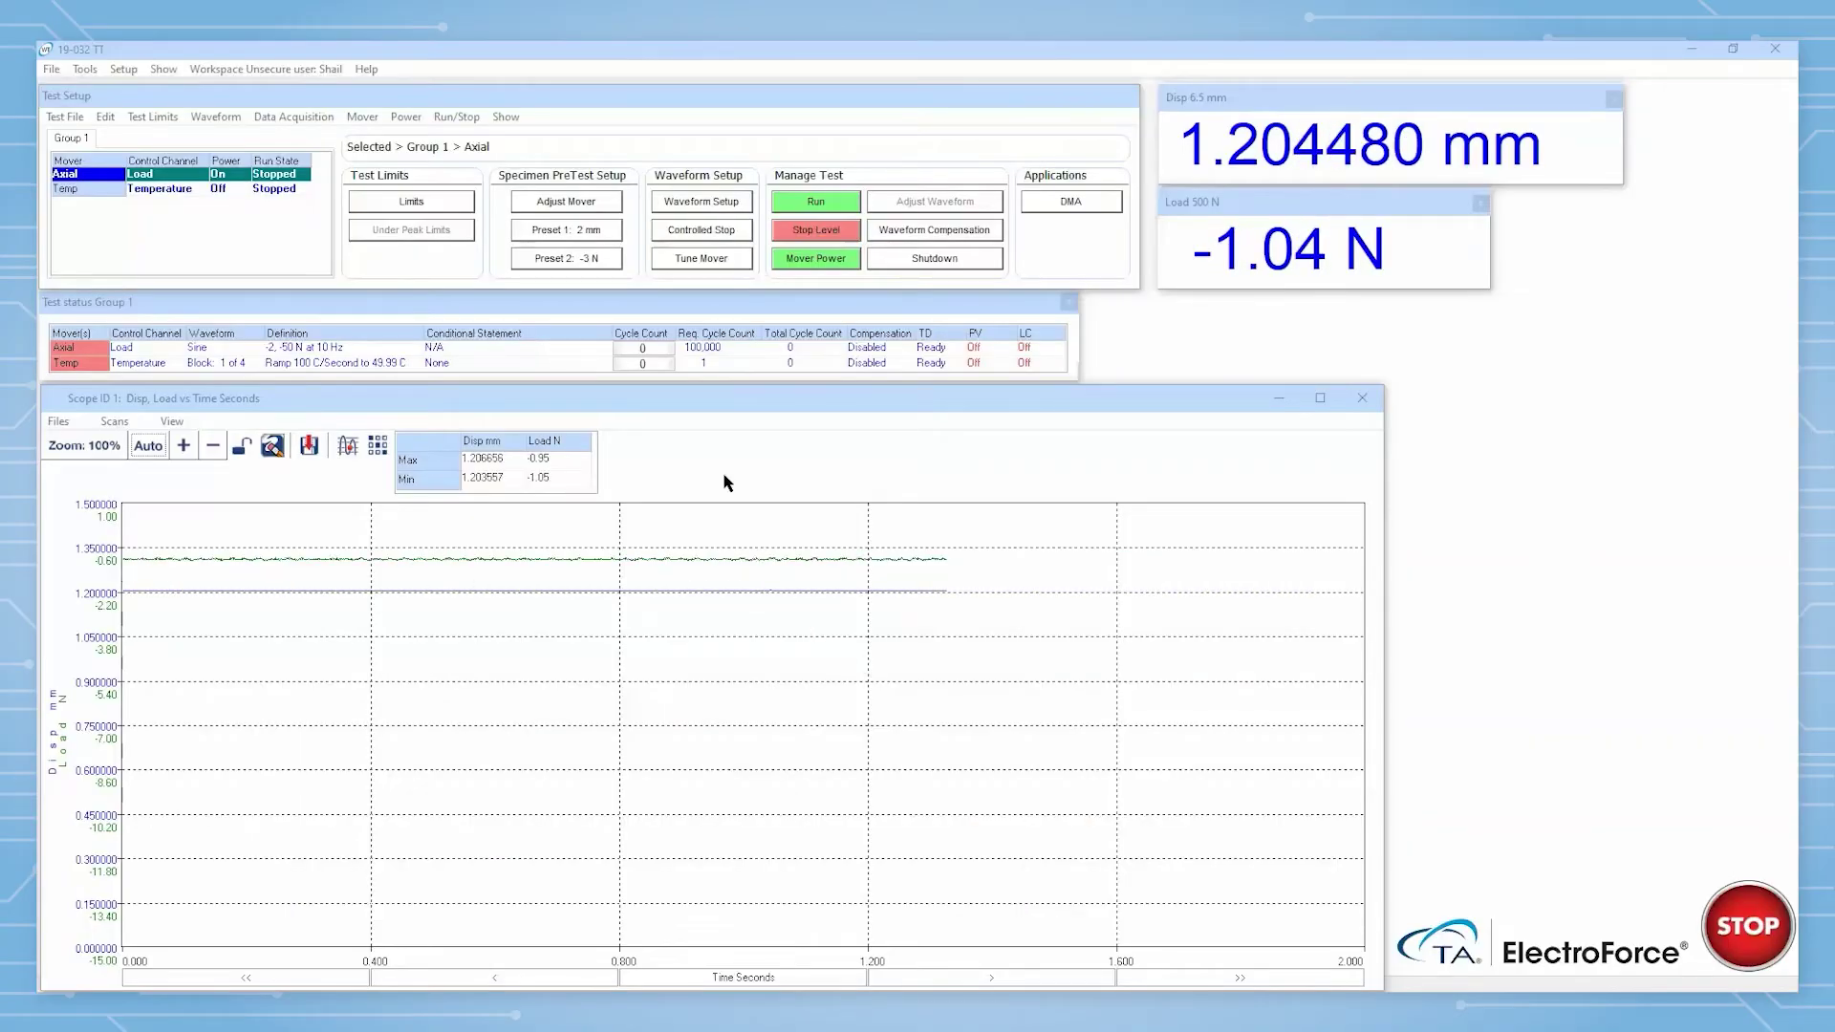
Step: Make the axial waveform load-controlled with Level 1 at -1 N and Level 2 at -10 N
left_click(729, 204)
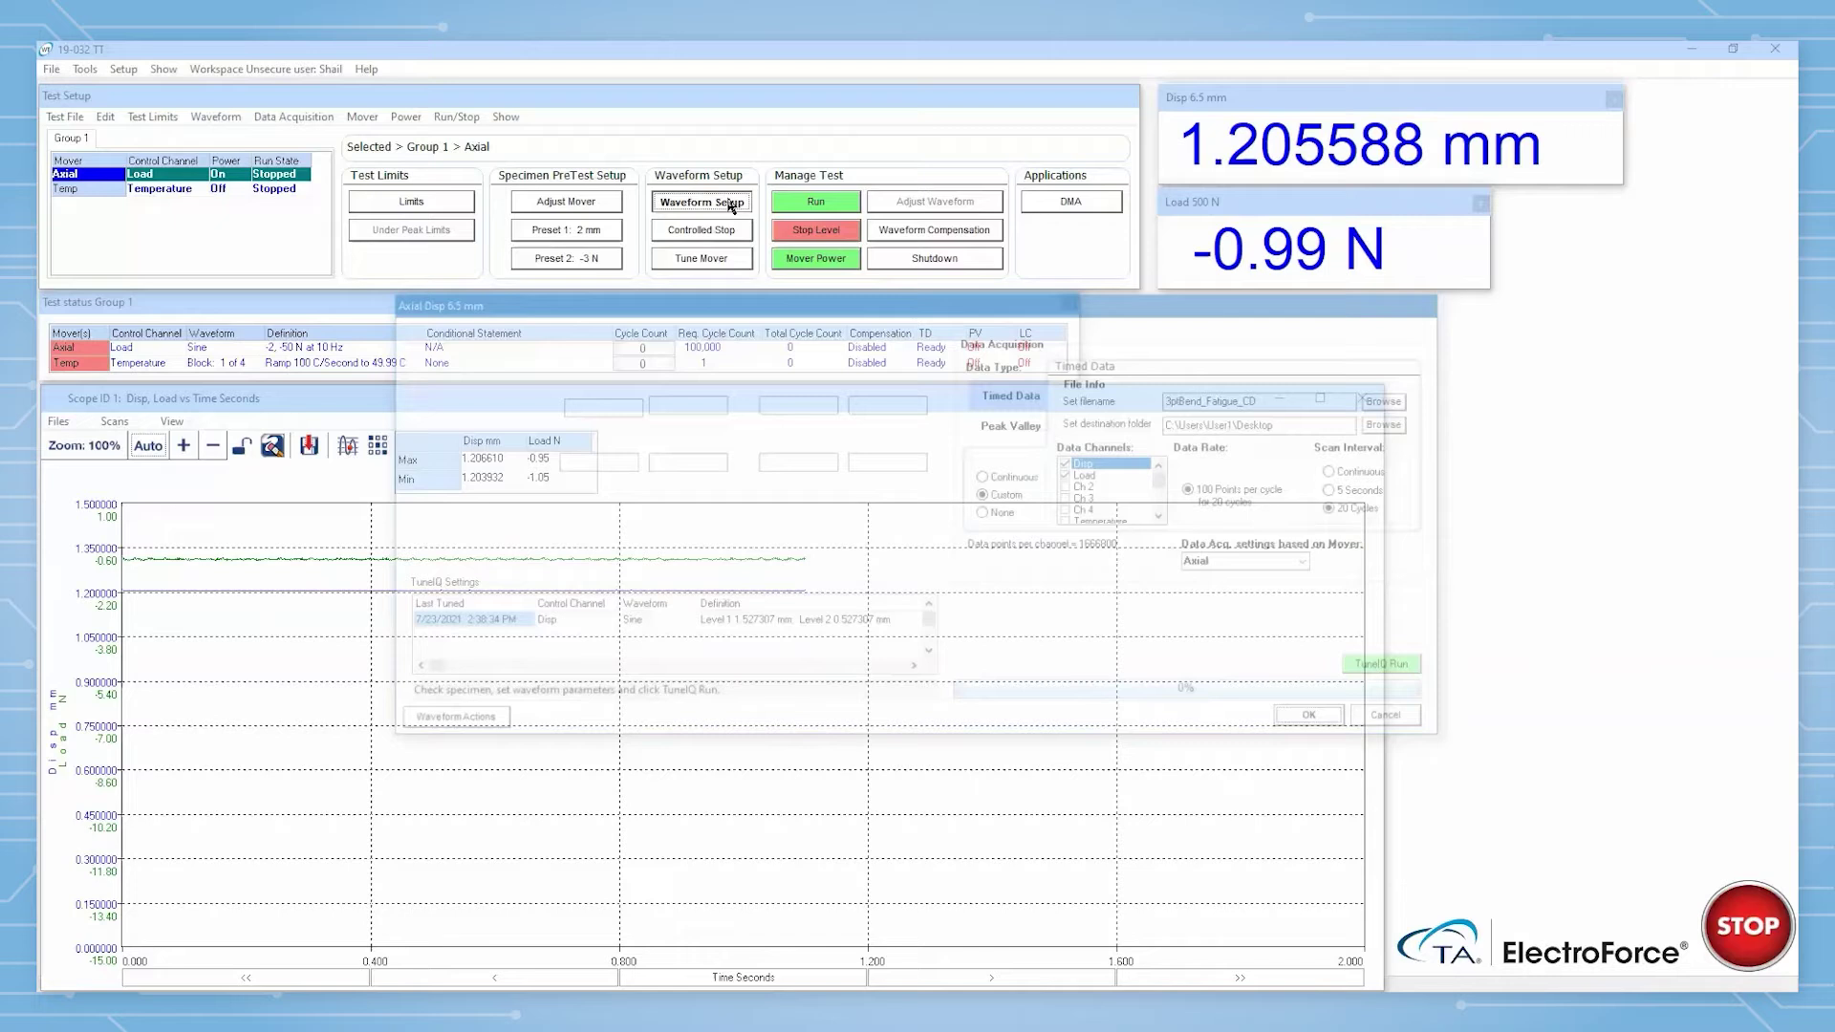
left_click(512, 394)
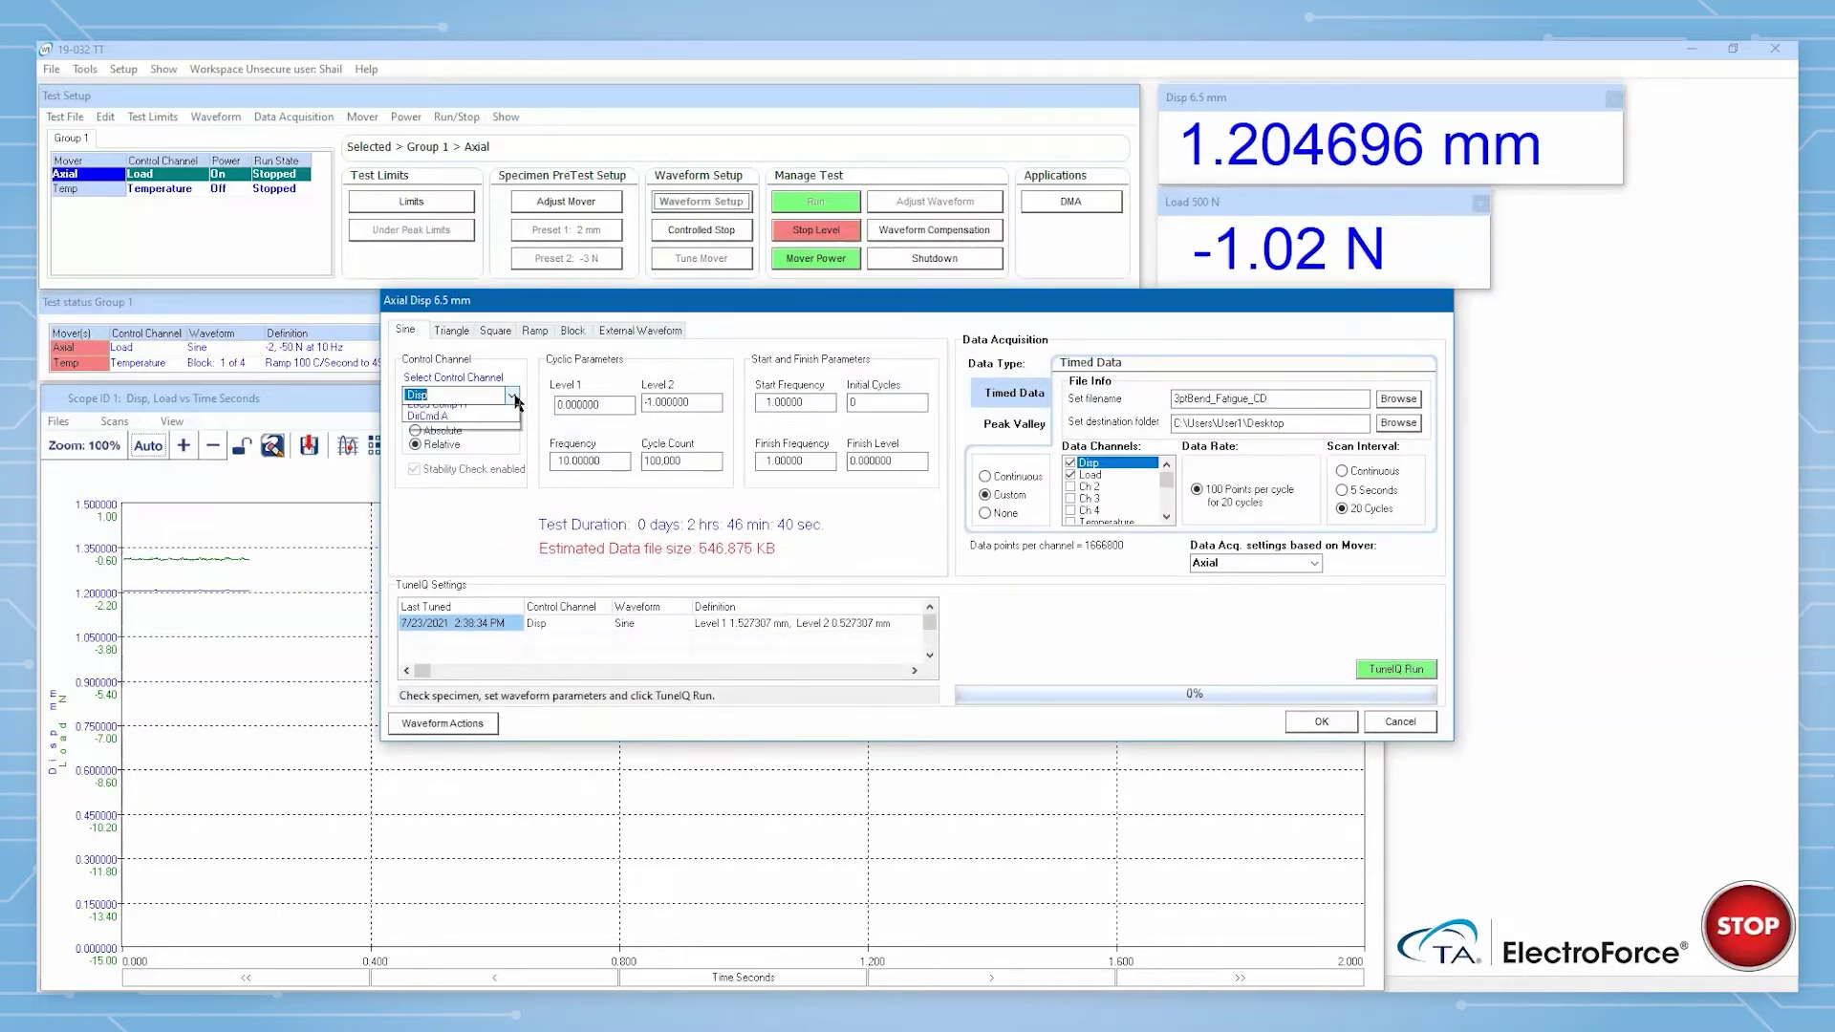
left_click(490, 430)
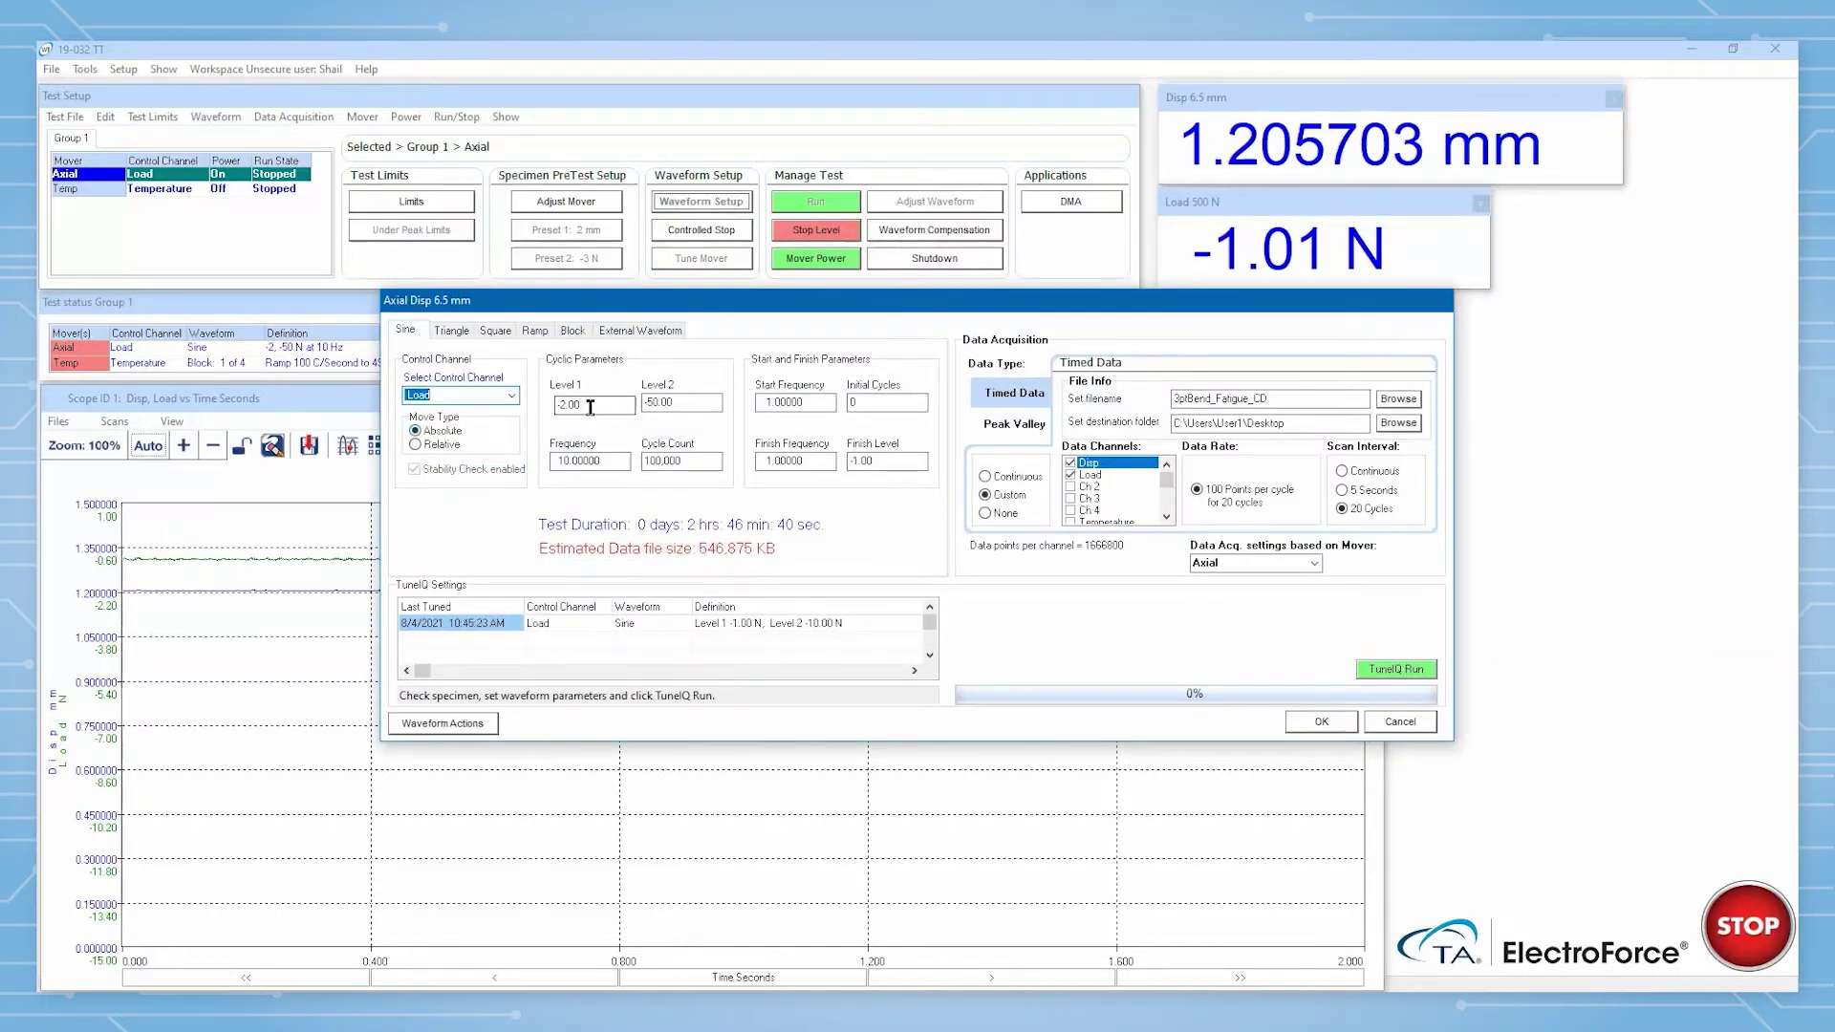
left_click_drag(557, 404, 634, 422)
type("-1")
key("Tab")
type("-1")
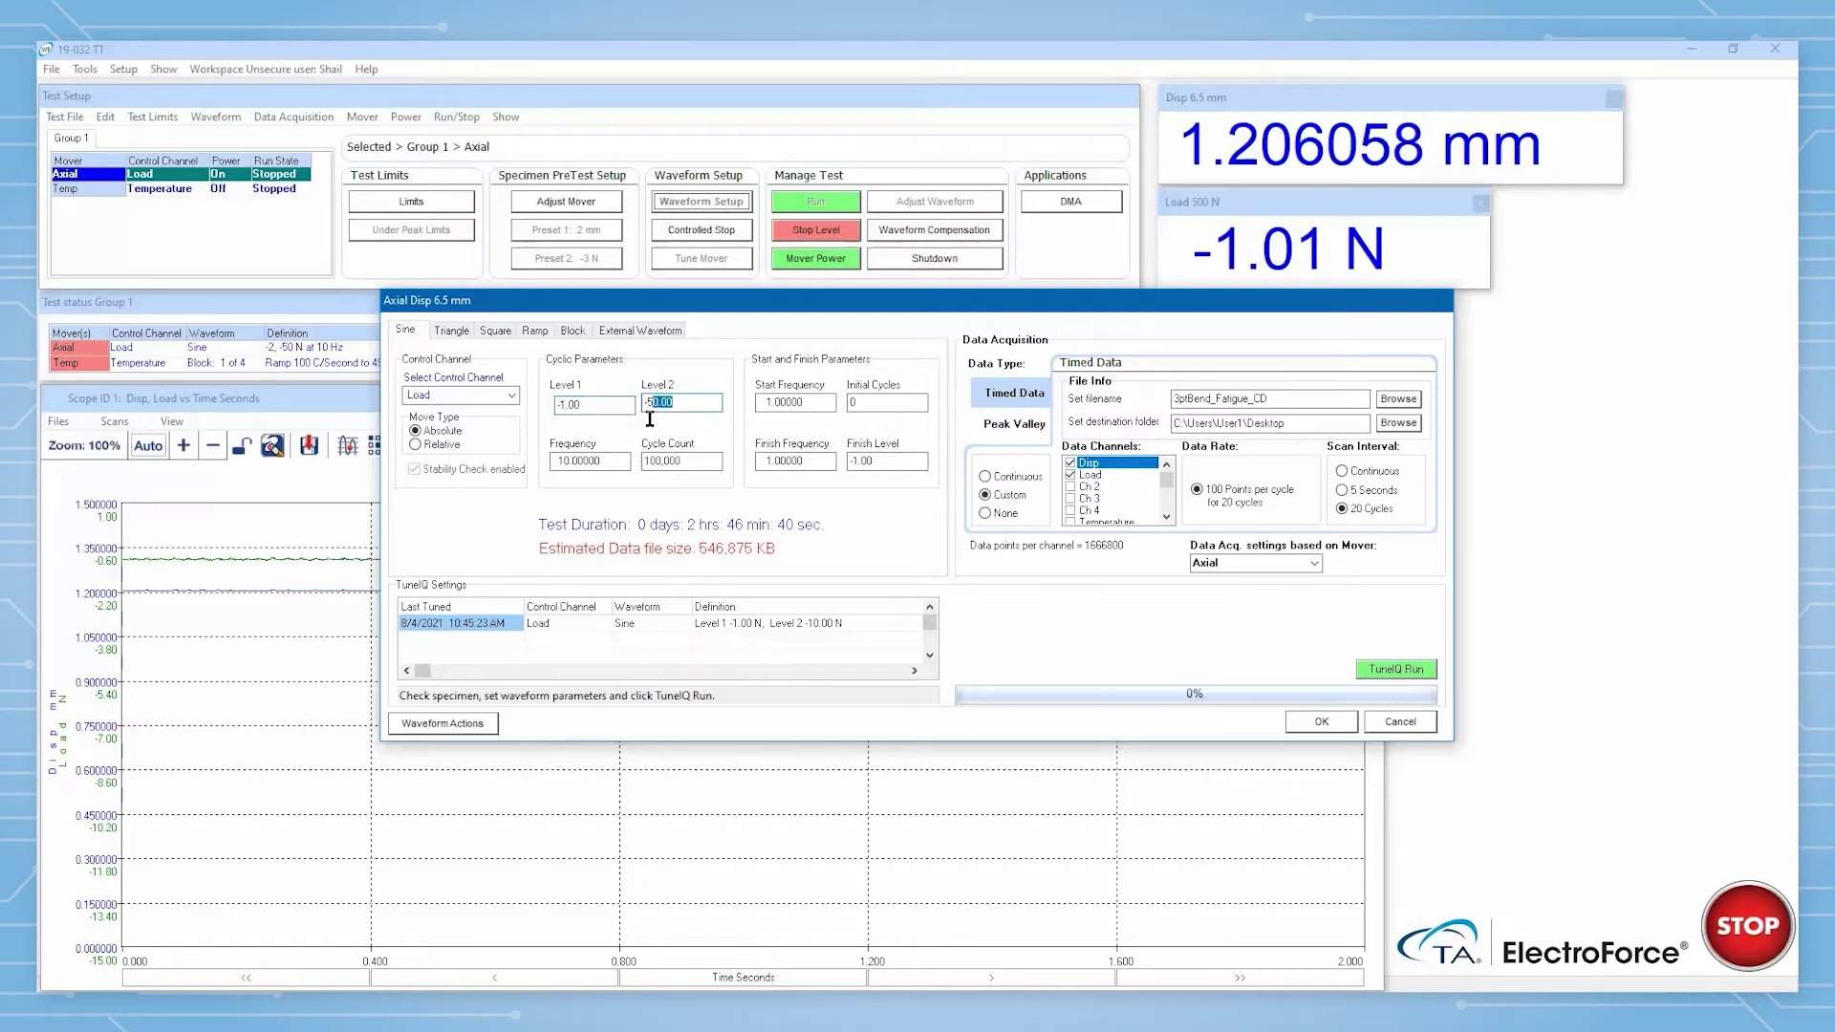
type("0")
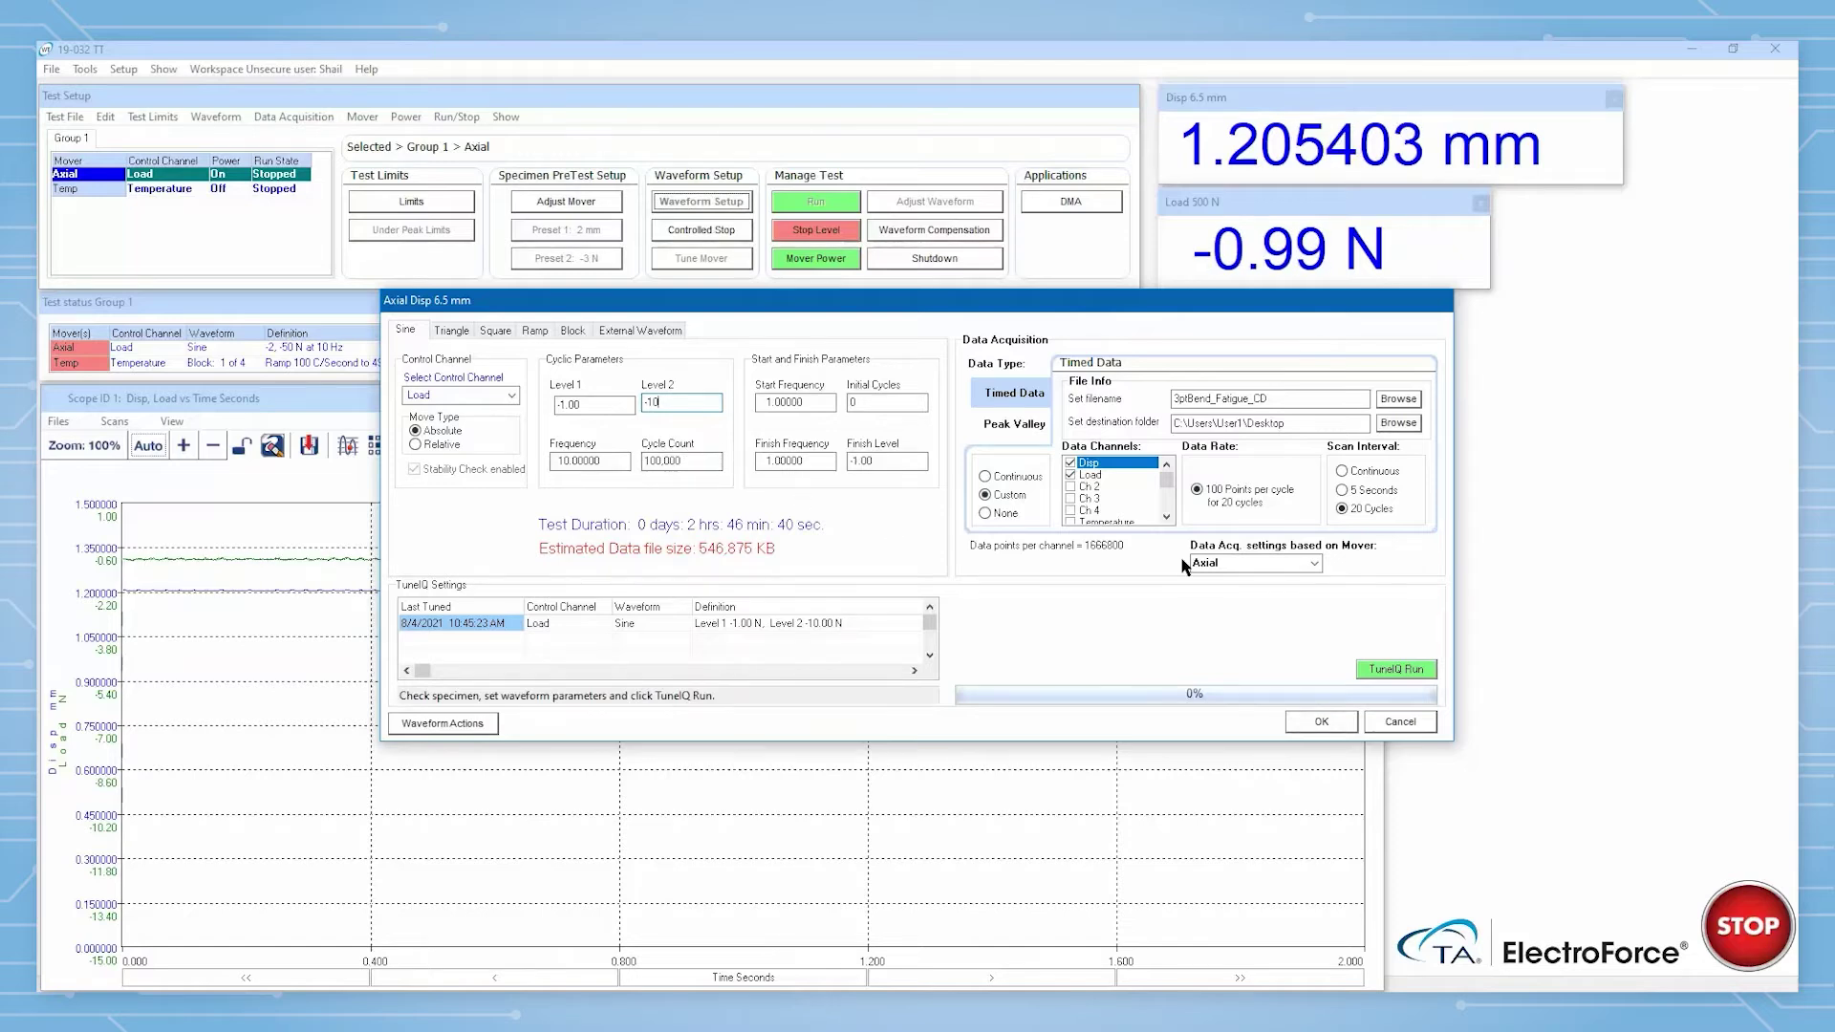
Step: Set a custom timed-data scan interval of 500 counts between data sets
left_click(1348, 510)
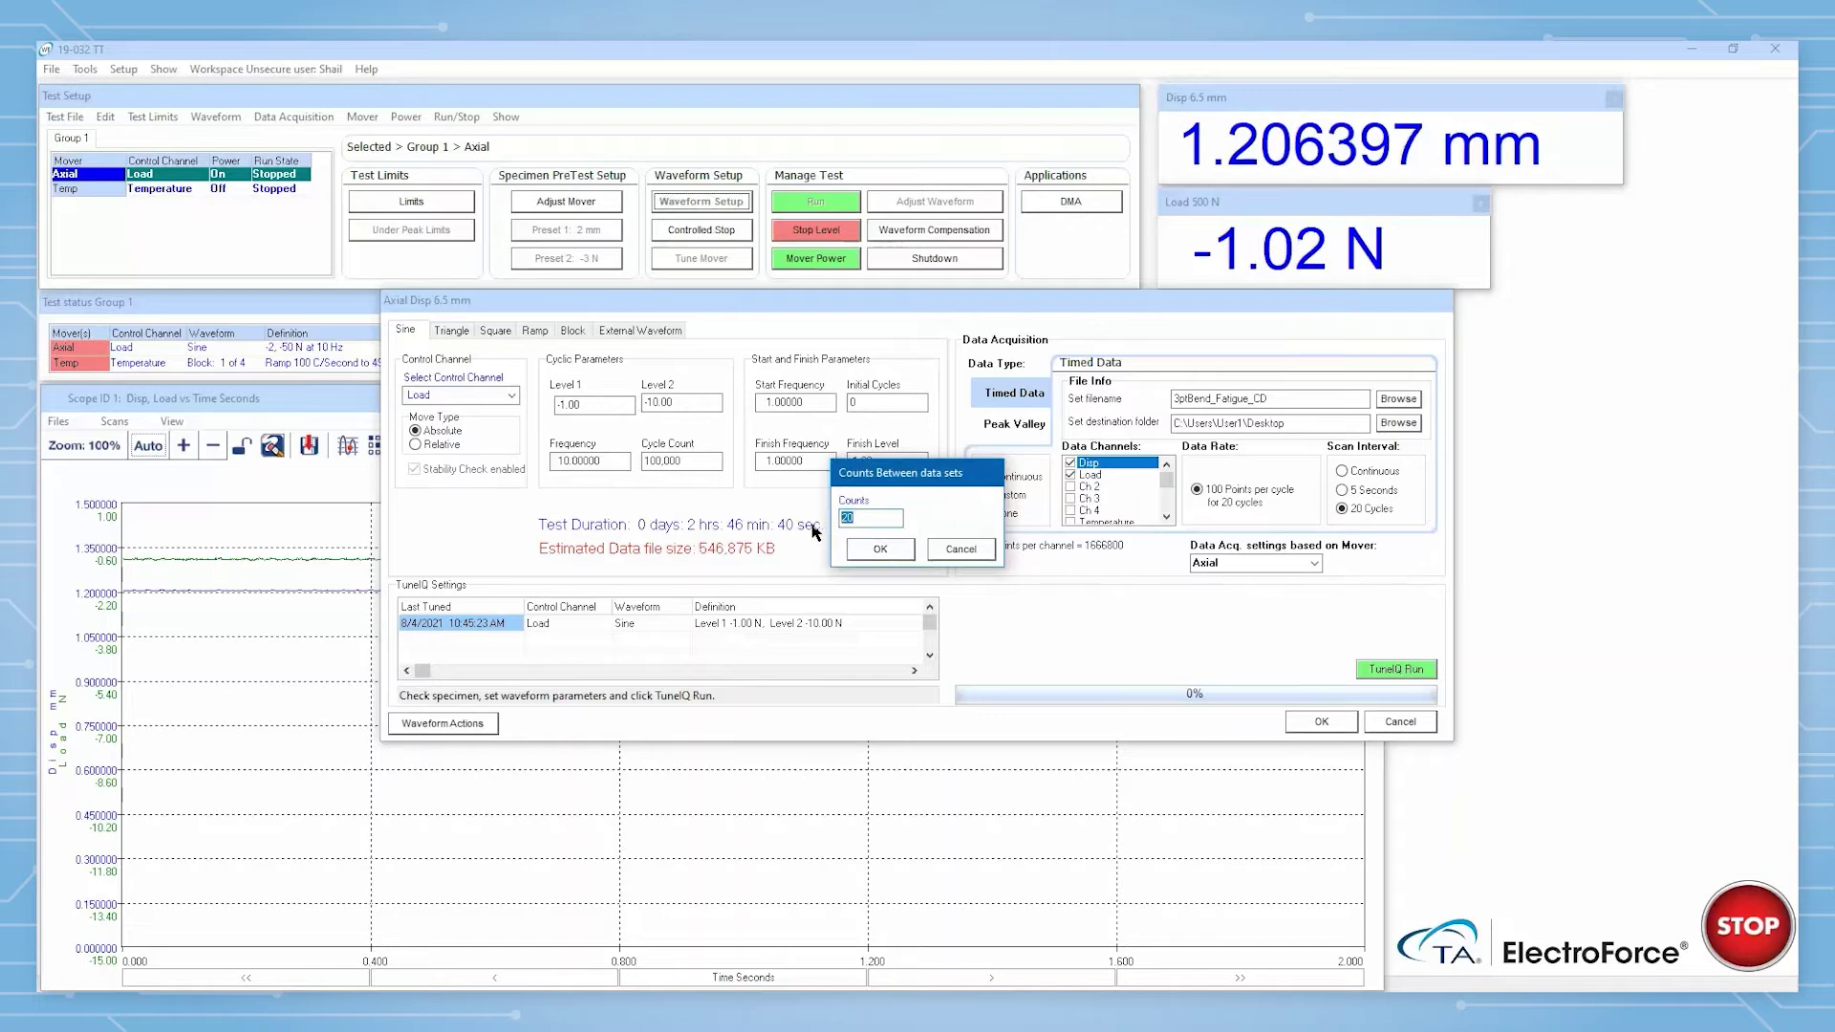
double_click(896, 521)
type("500")
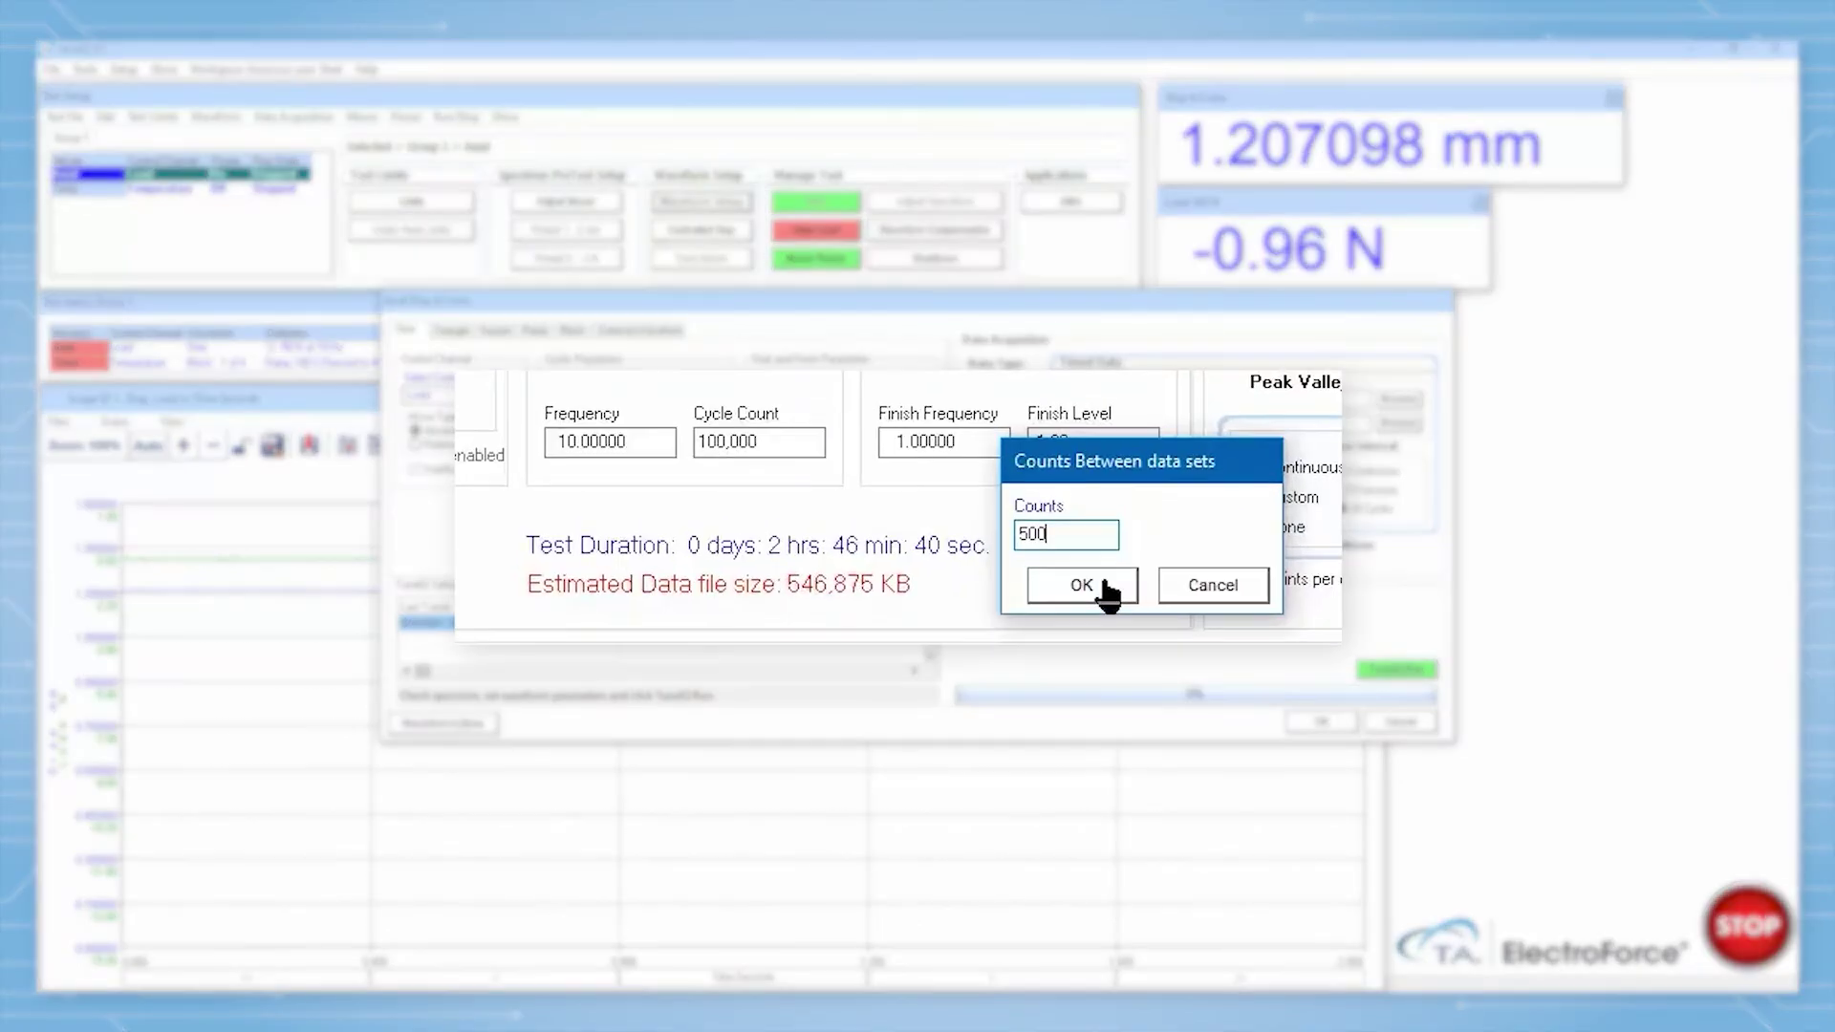
left_click(1099, 585)
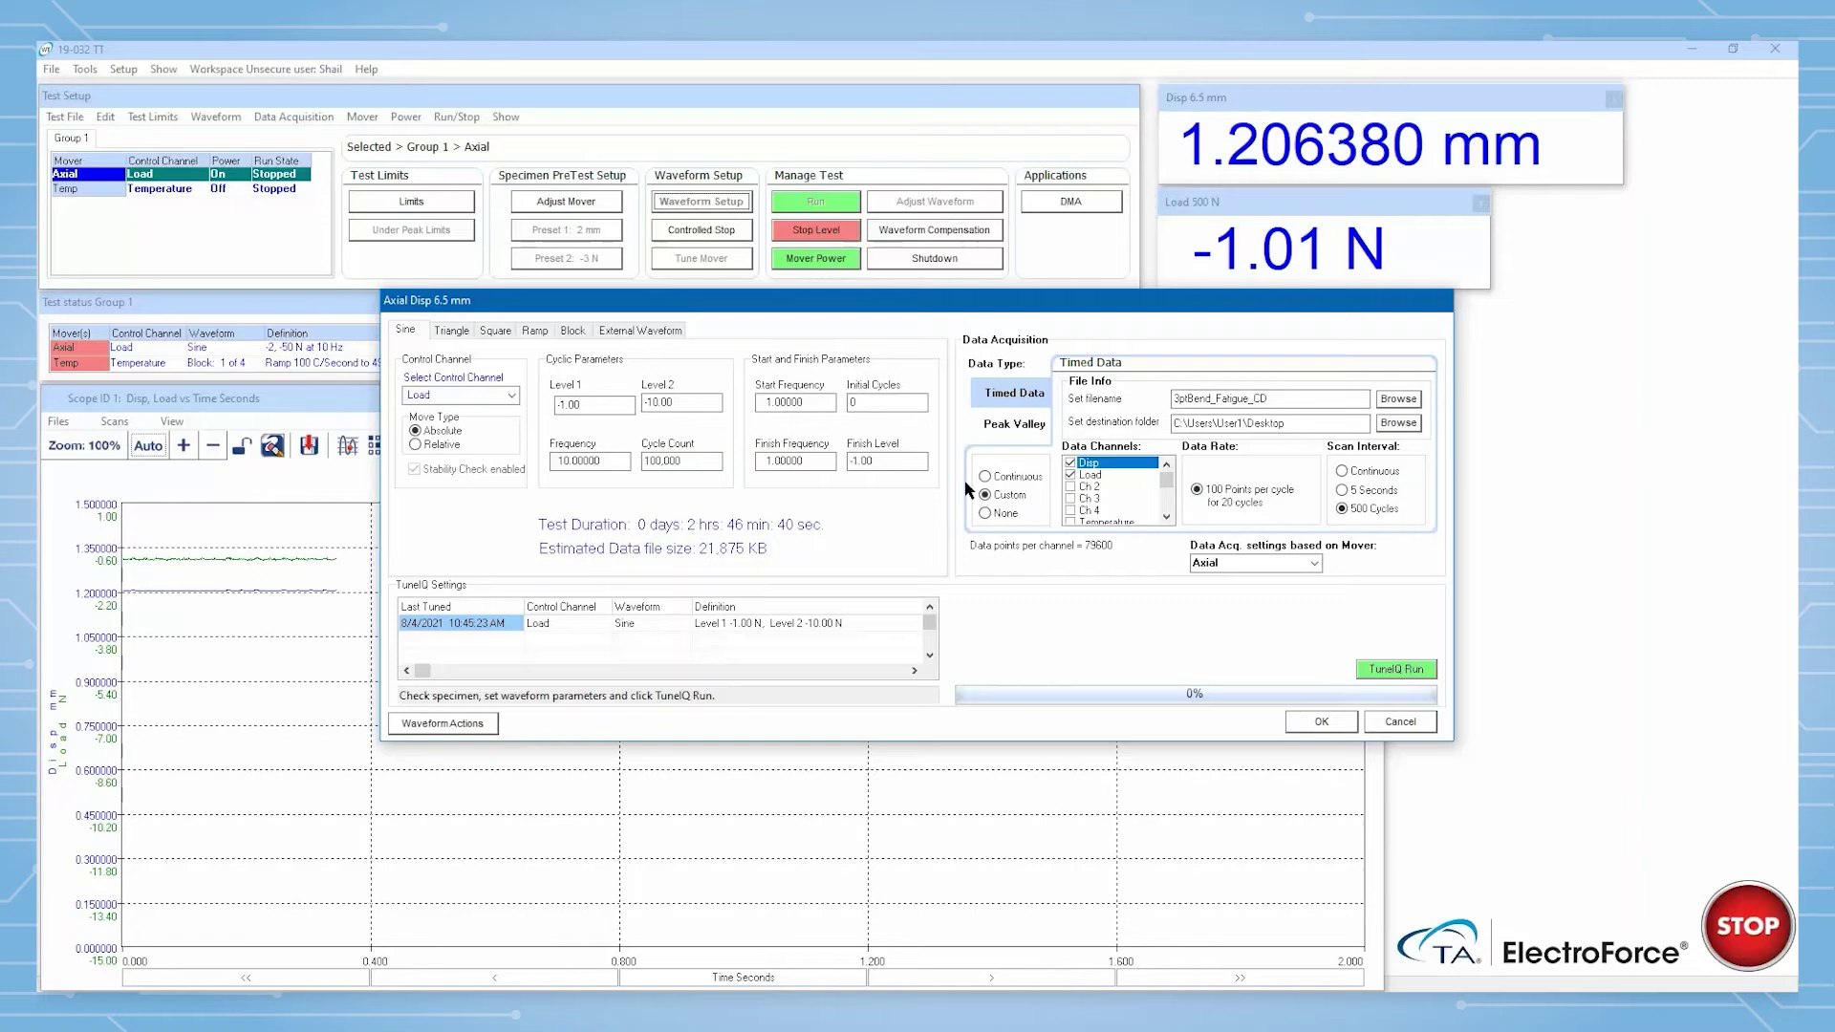
Step: Acquire peak-valley data continuously, accept the settings, and run the test with Zero Start
left_click(1003, 428)
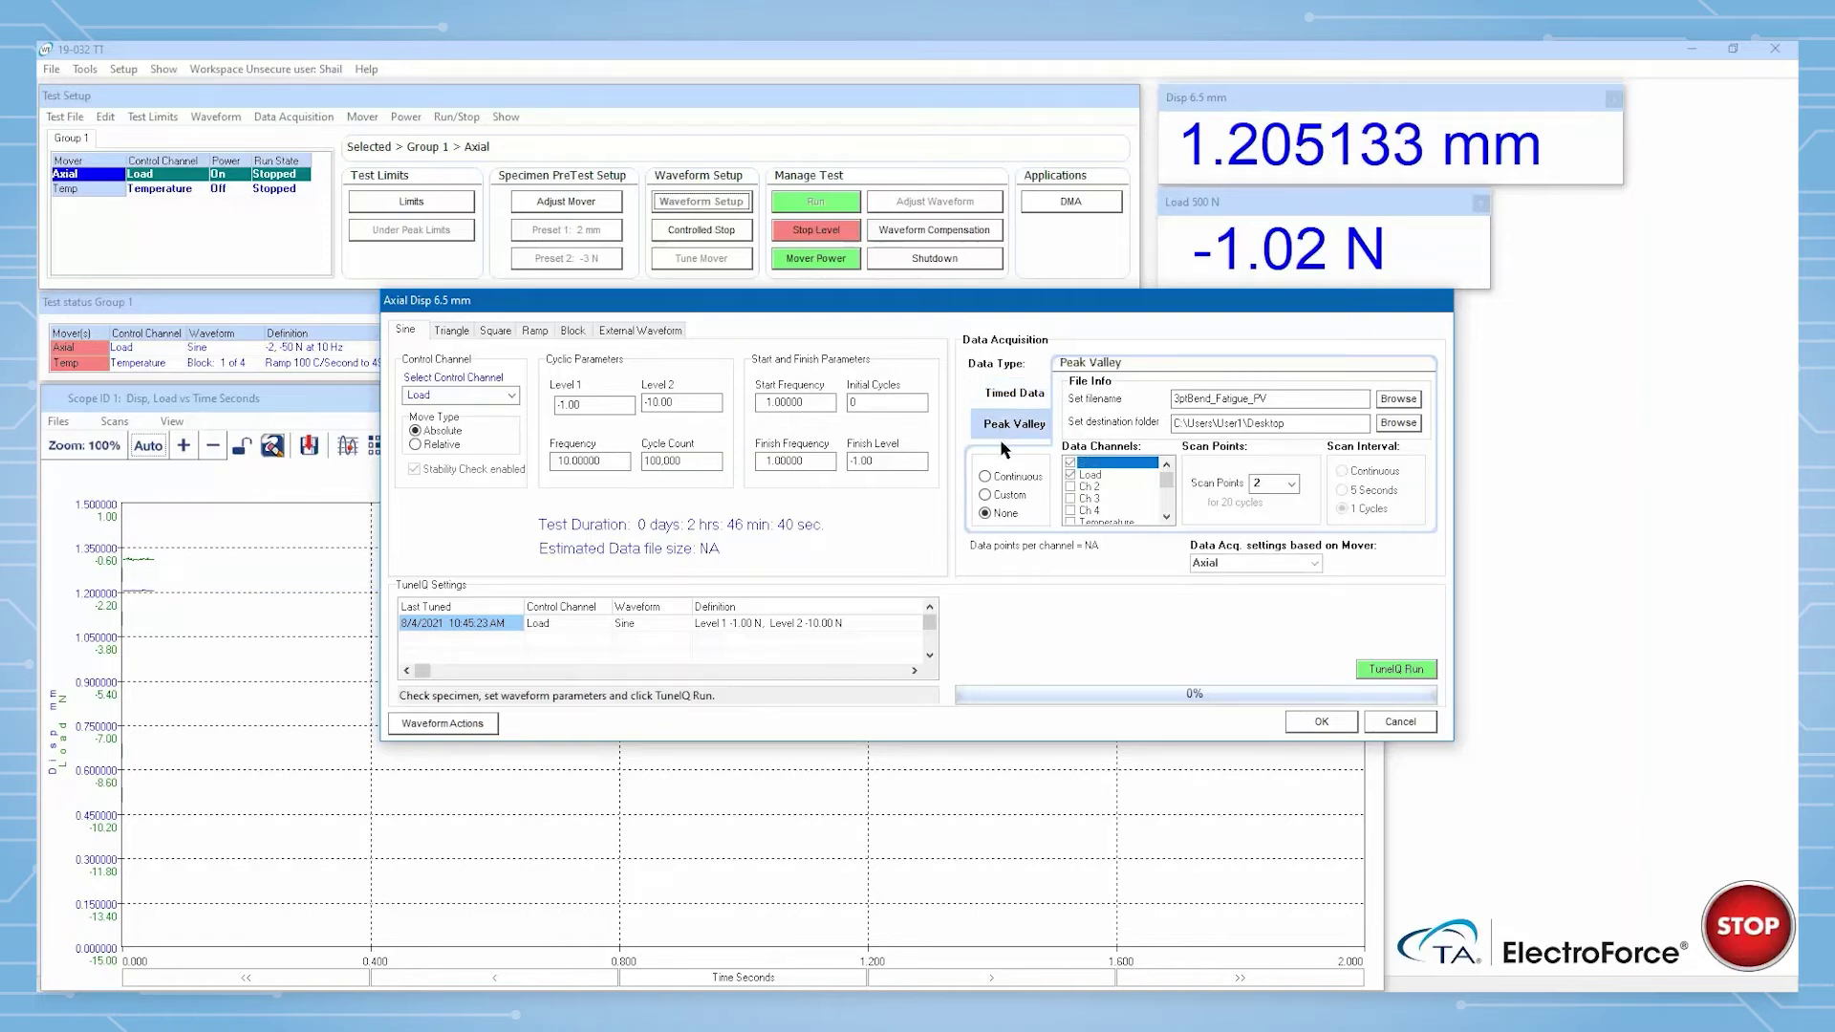
left_click(988, 478)
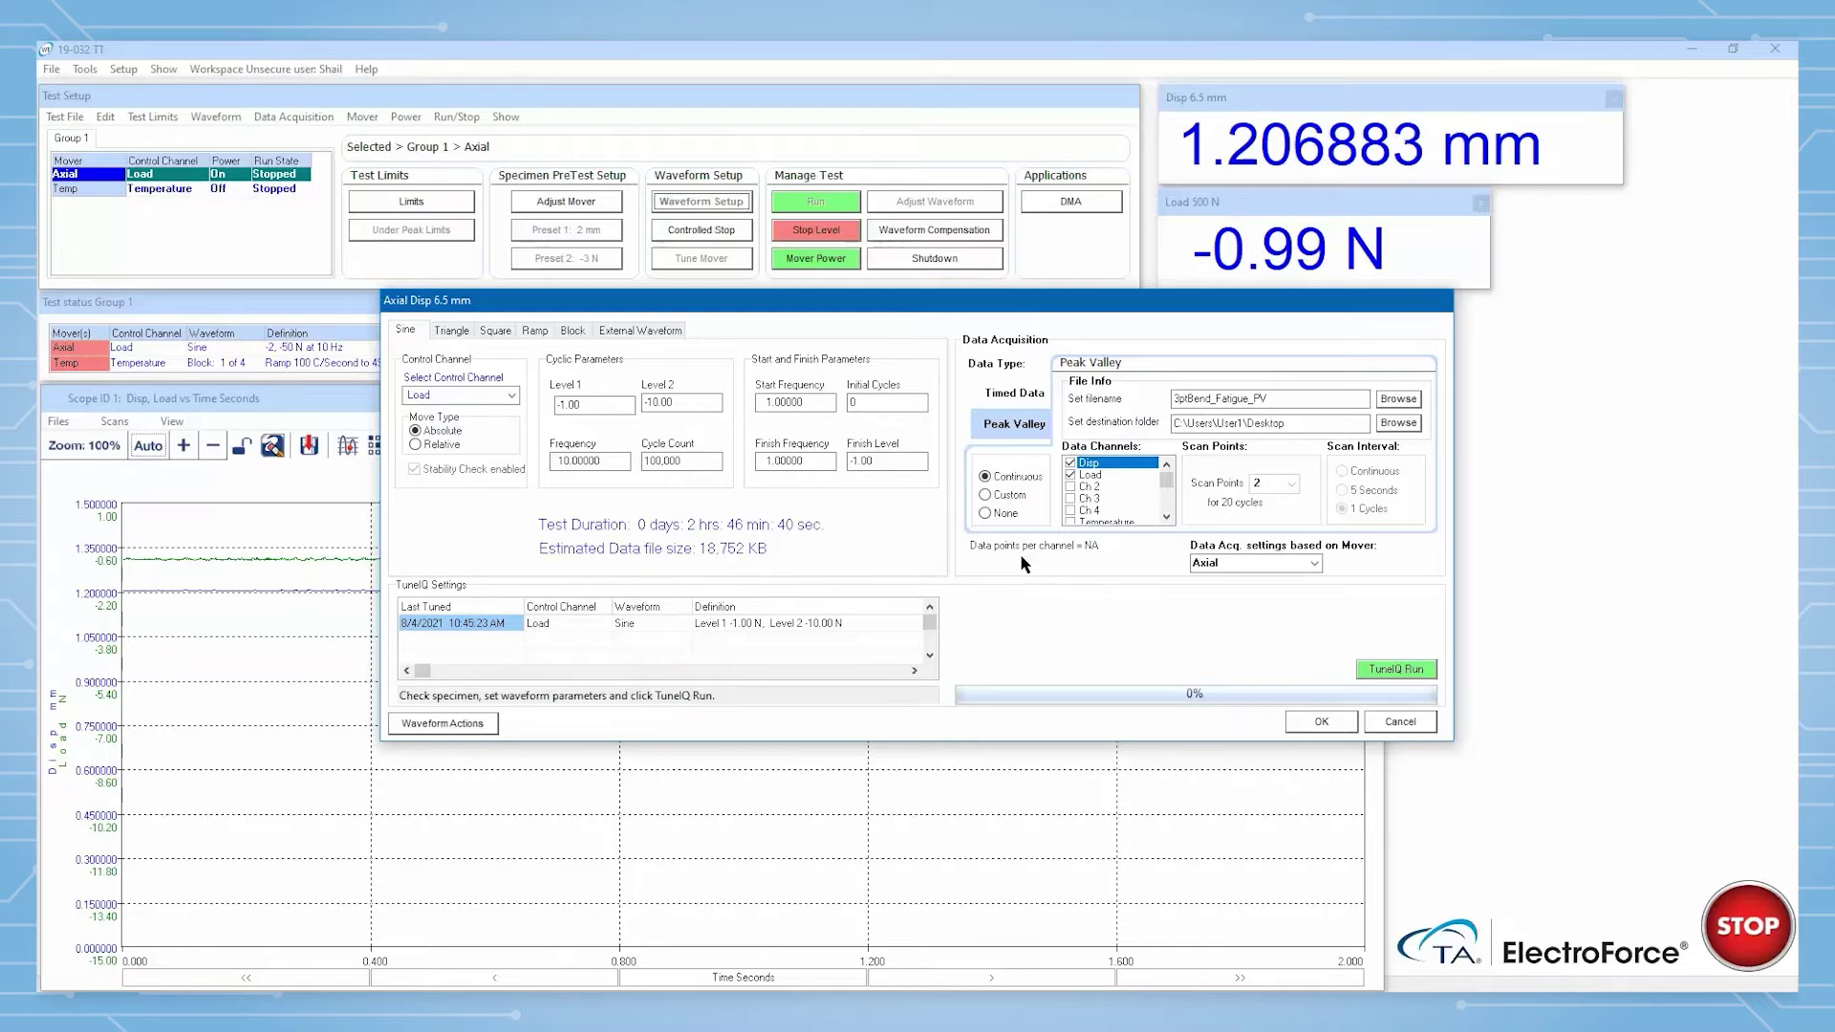
left_click(1320, 723)
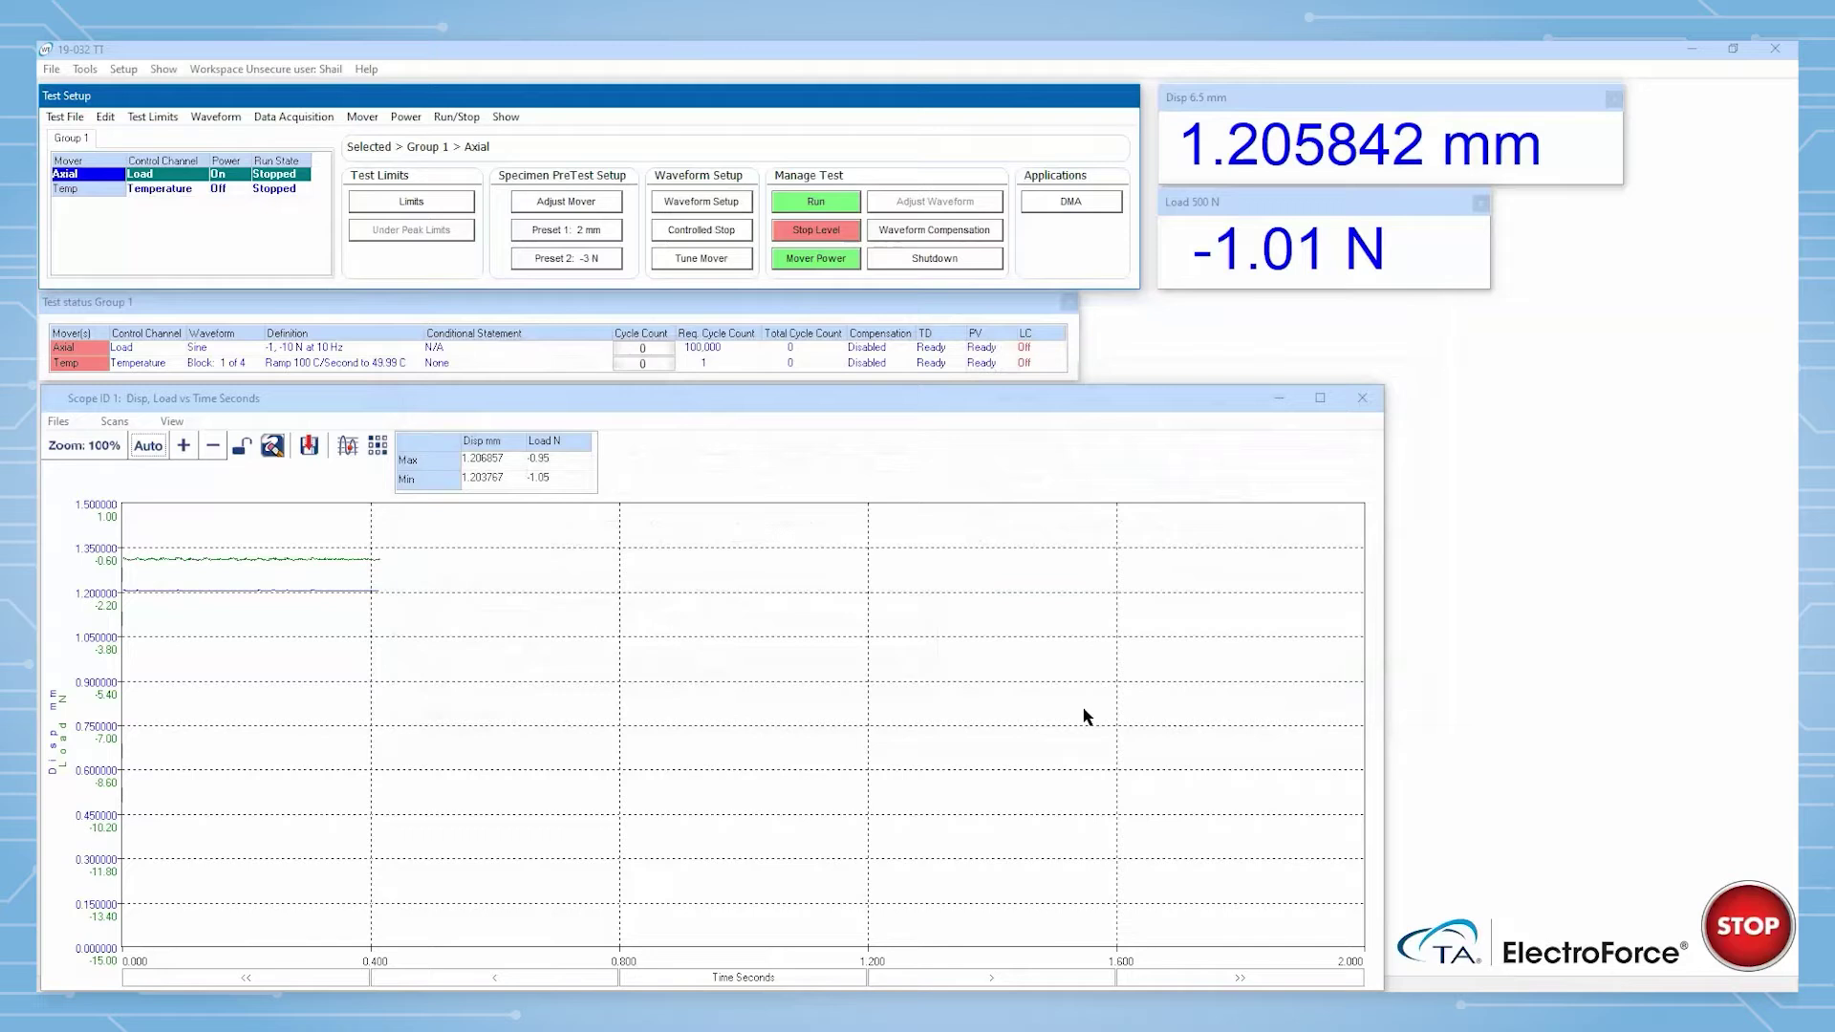
left_click(815, 201)
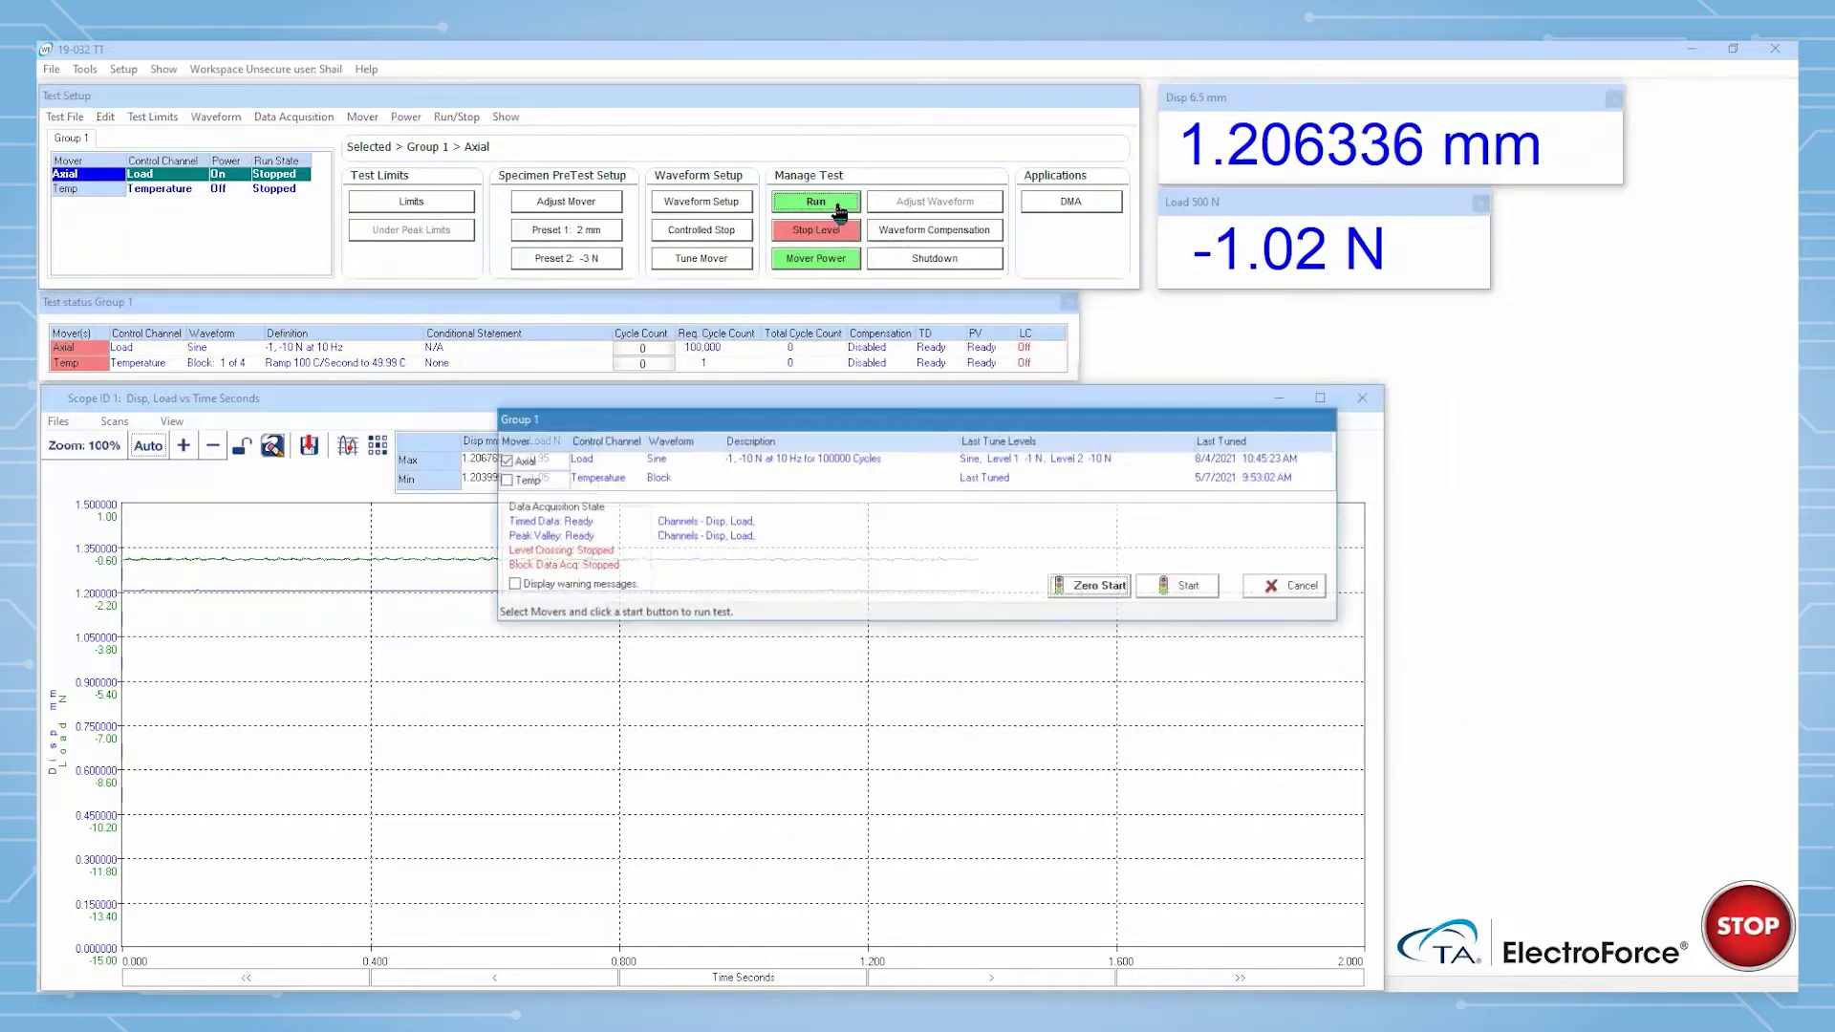
left_click(1090, 586)
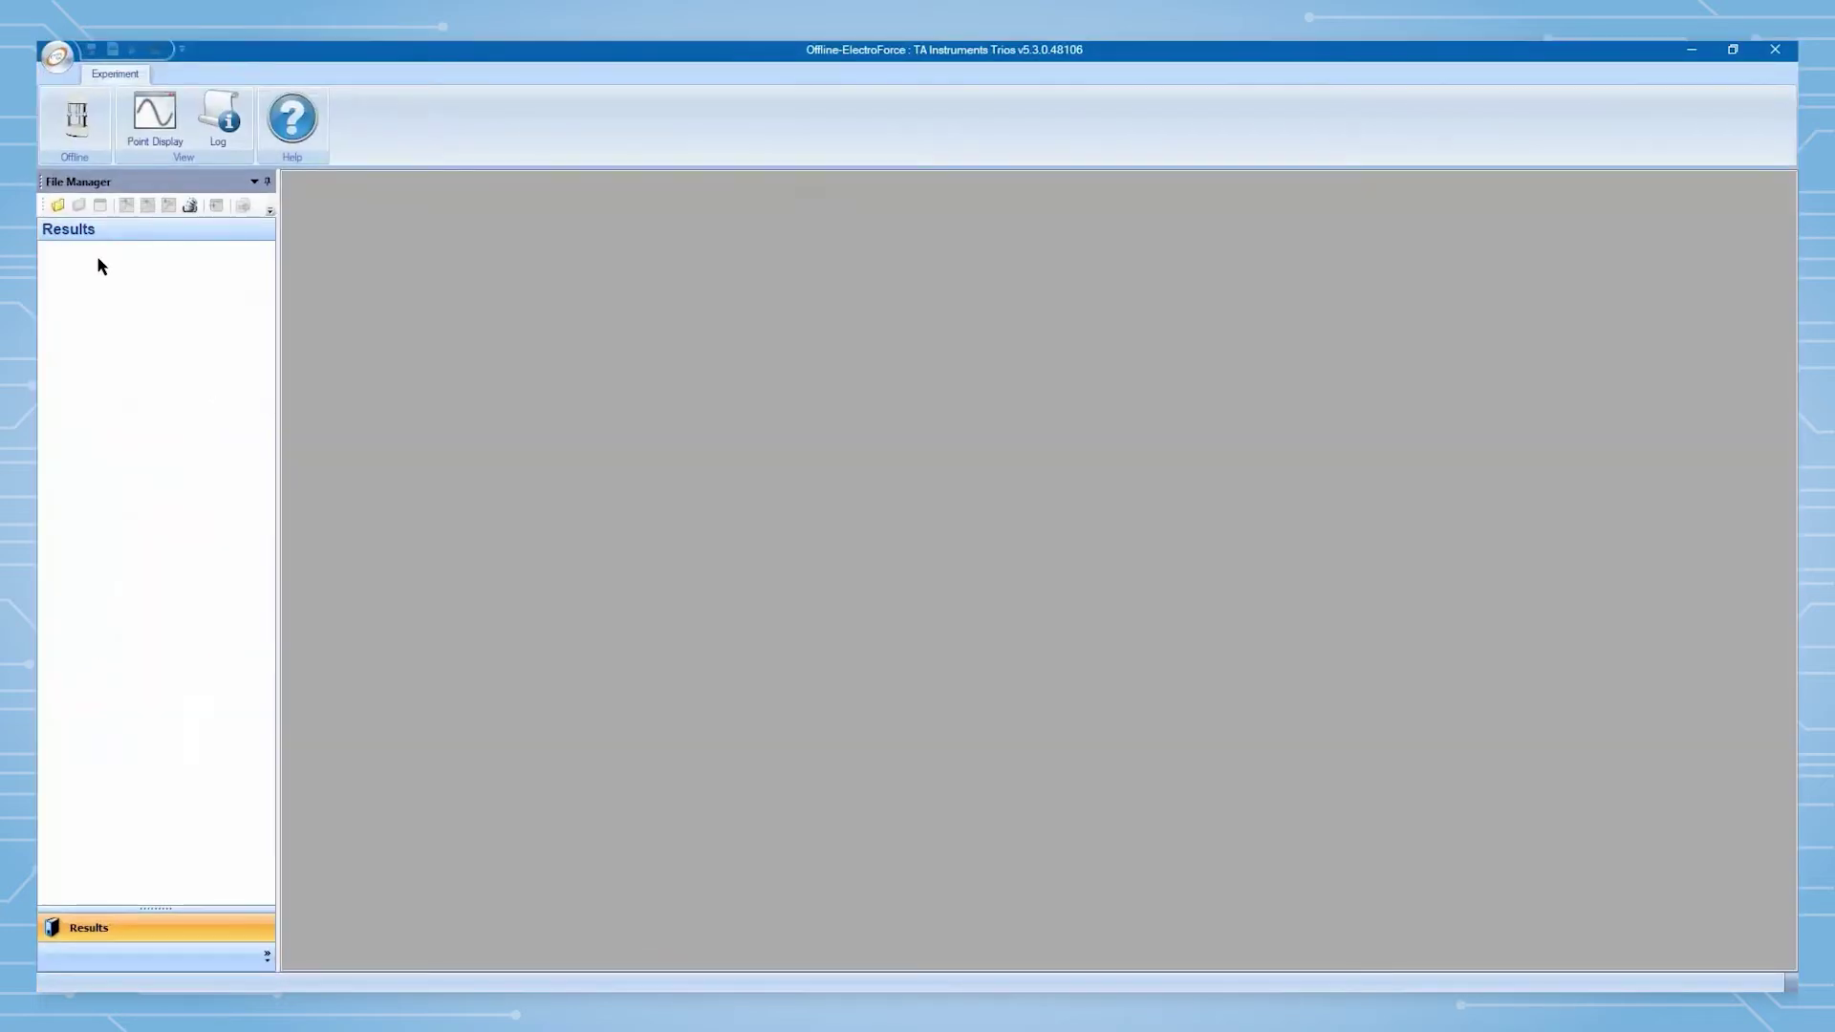
Step: Open the 3ptBend_Fatigue _CD .tdf and _PV .pvf data files from the Desktop
left_click(58, 206)
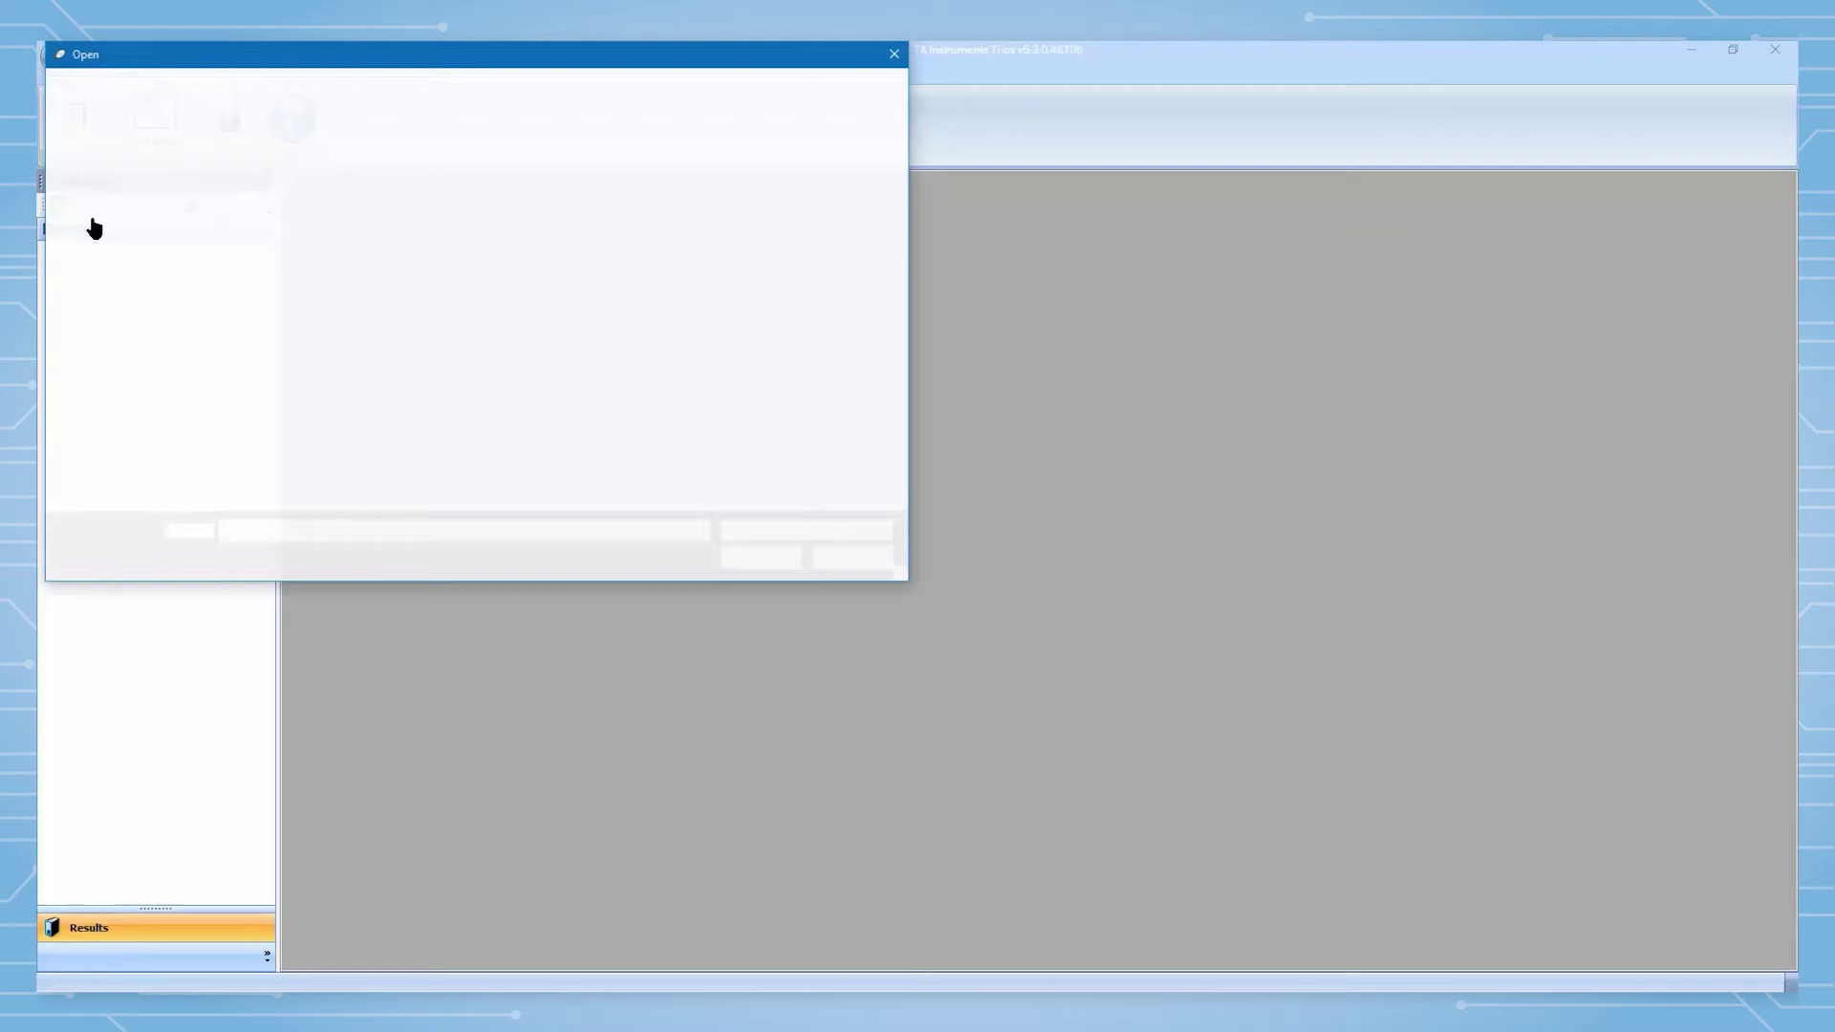
left_click(260, 177)
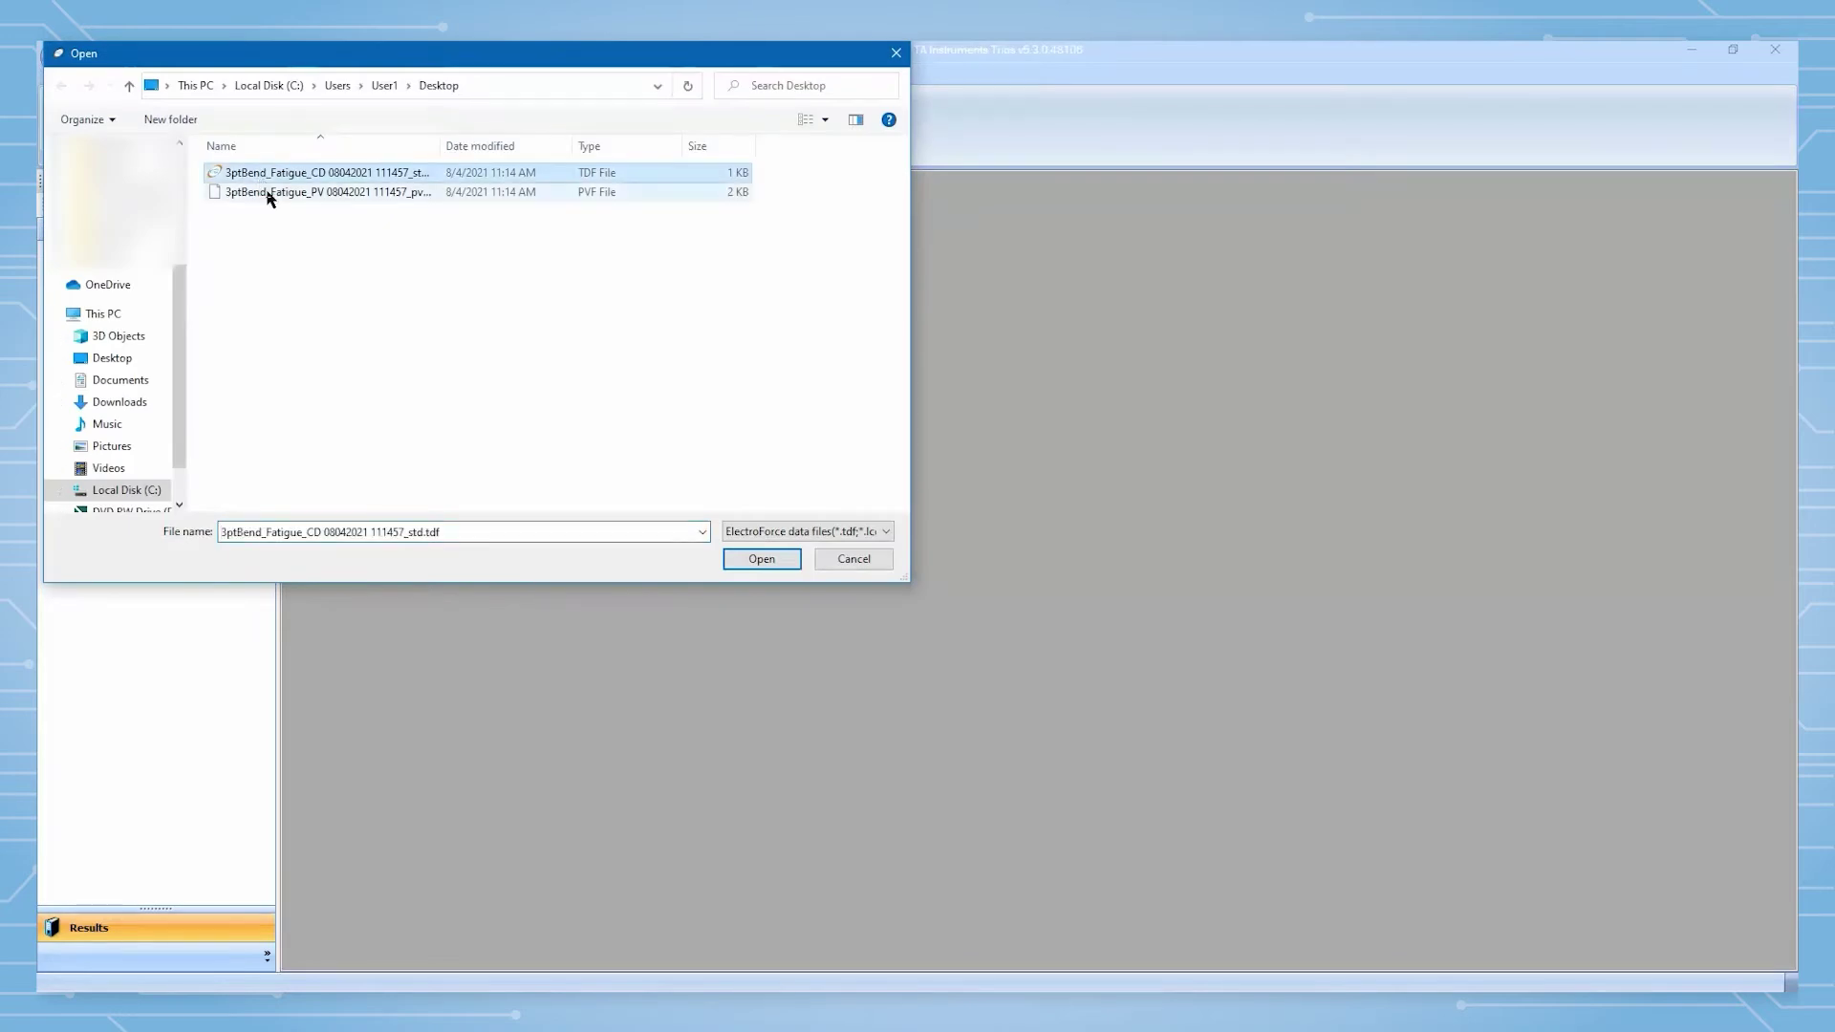
left_click(269, 195, "shift")
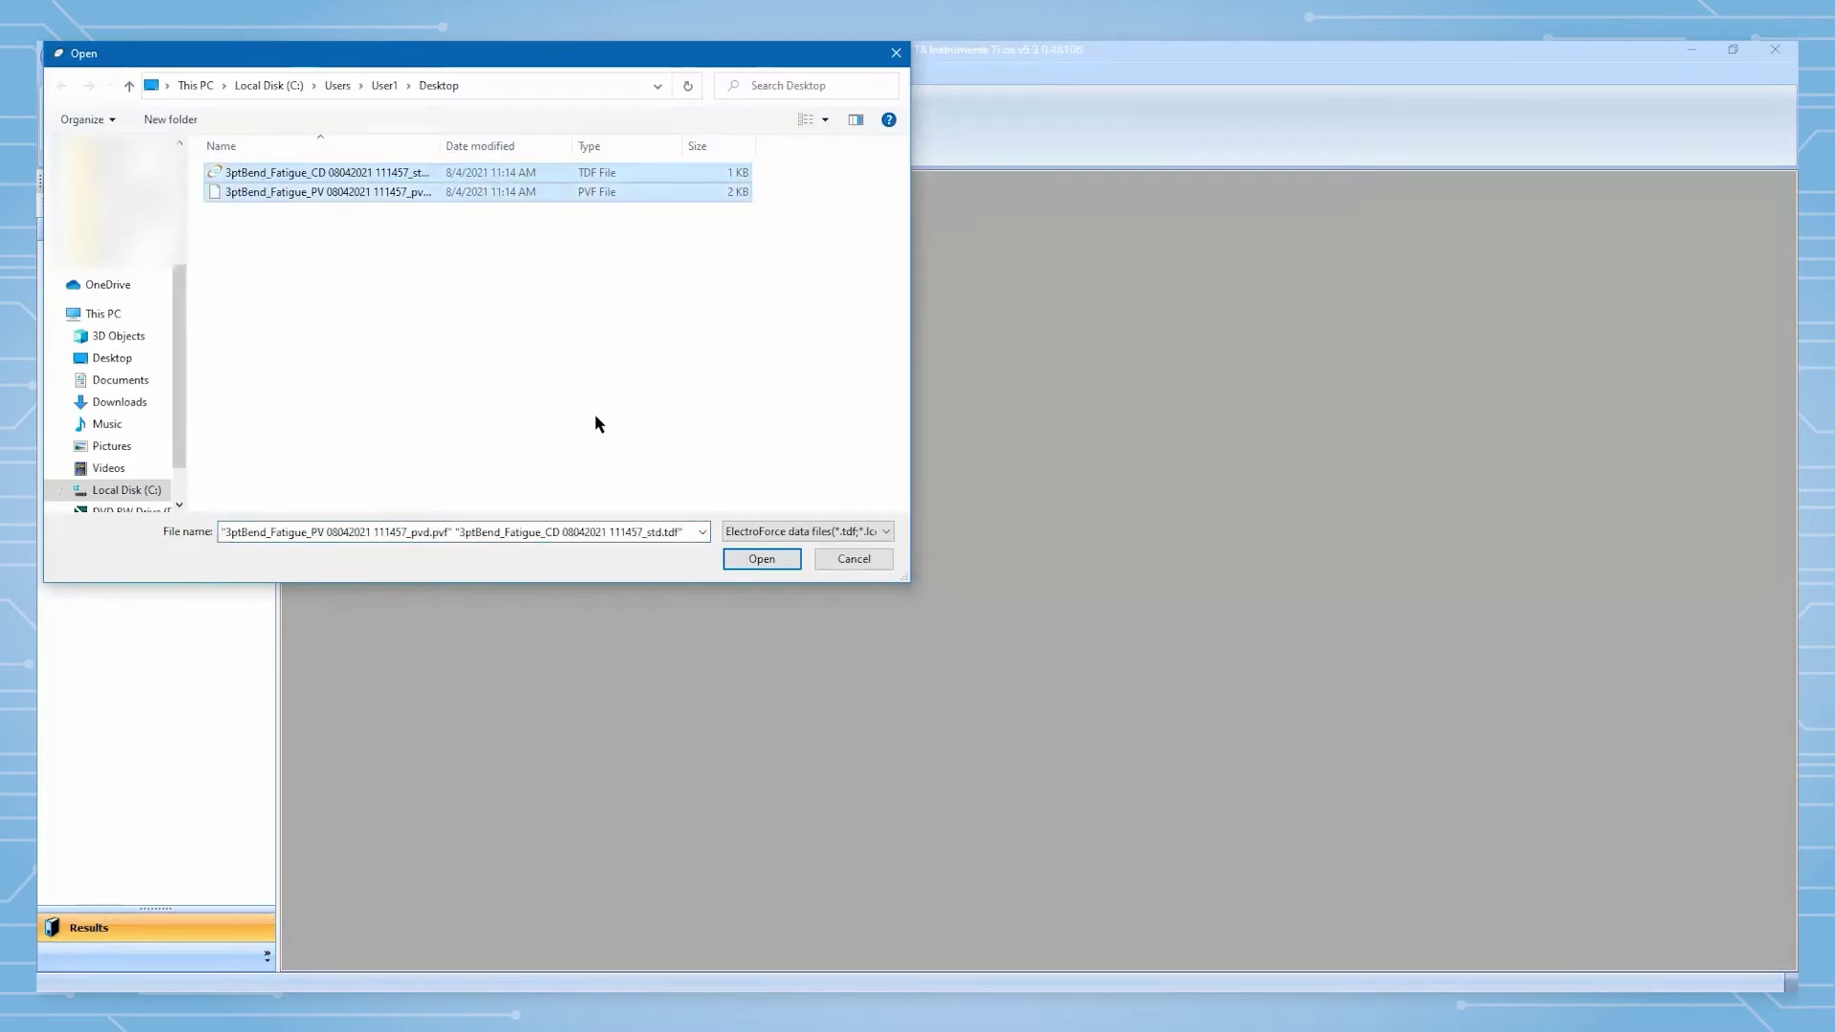
left_click(761, 561)
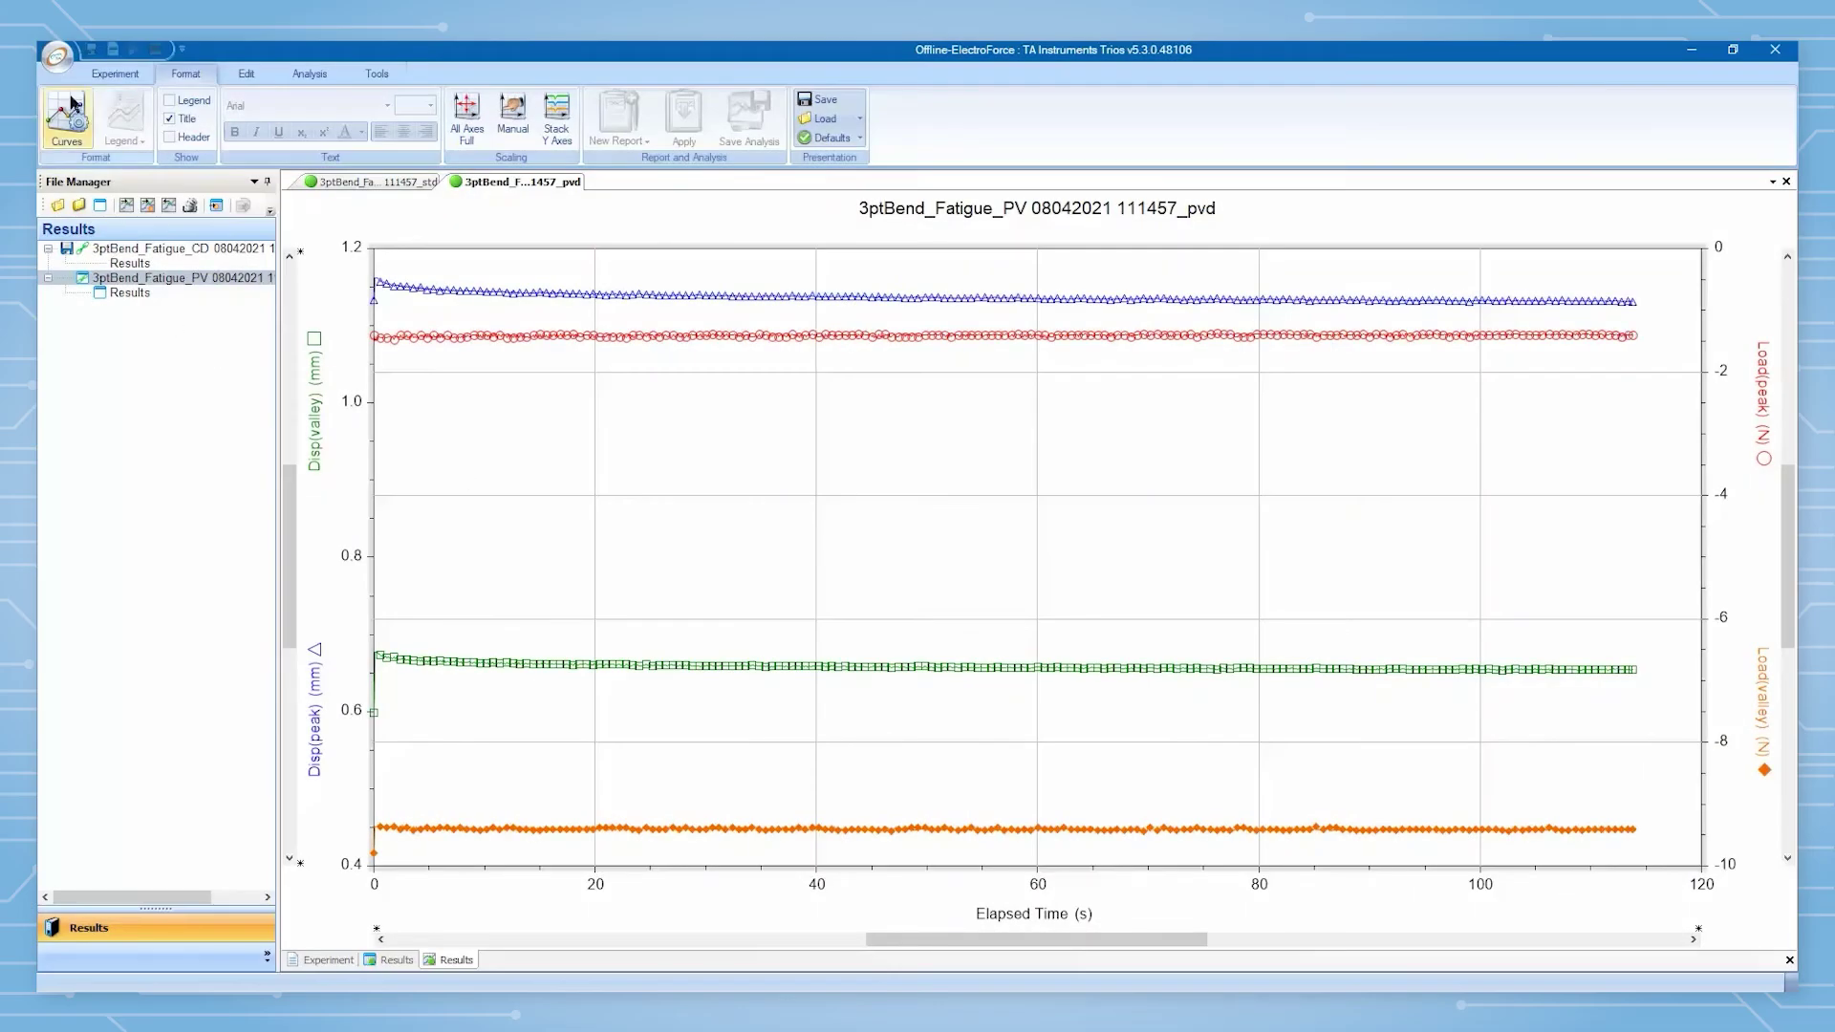
Step: Create a new Overlay Document and select both 3ptBend_Fatigue file rows
left_click(66, 65)
mouse_move(96, 107)
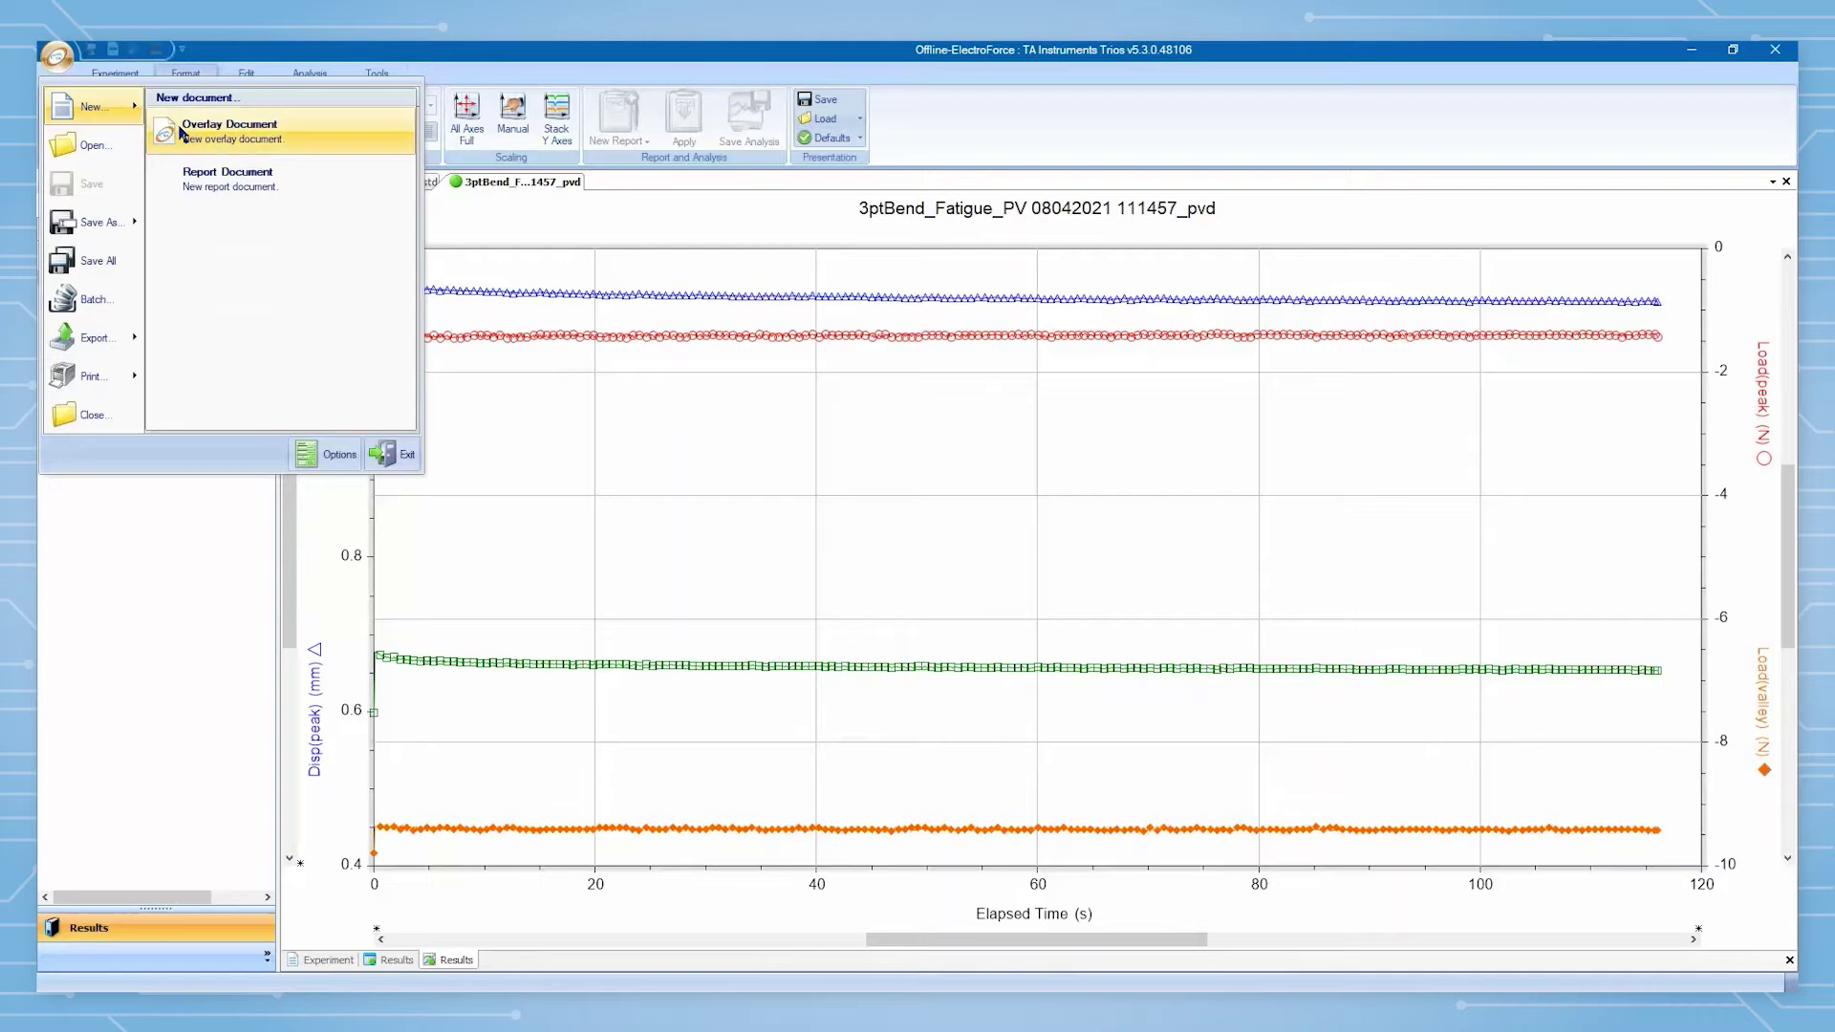
left_click(181, 134)
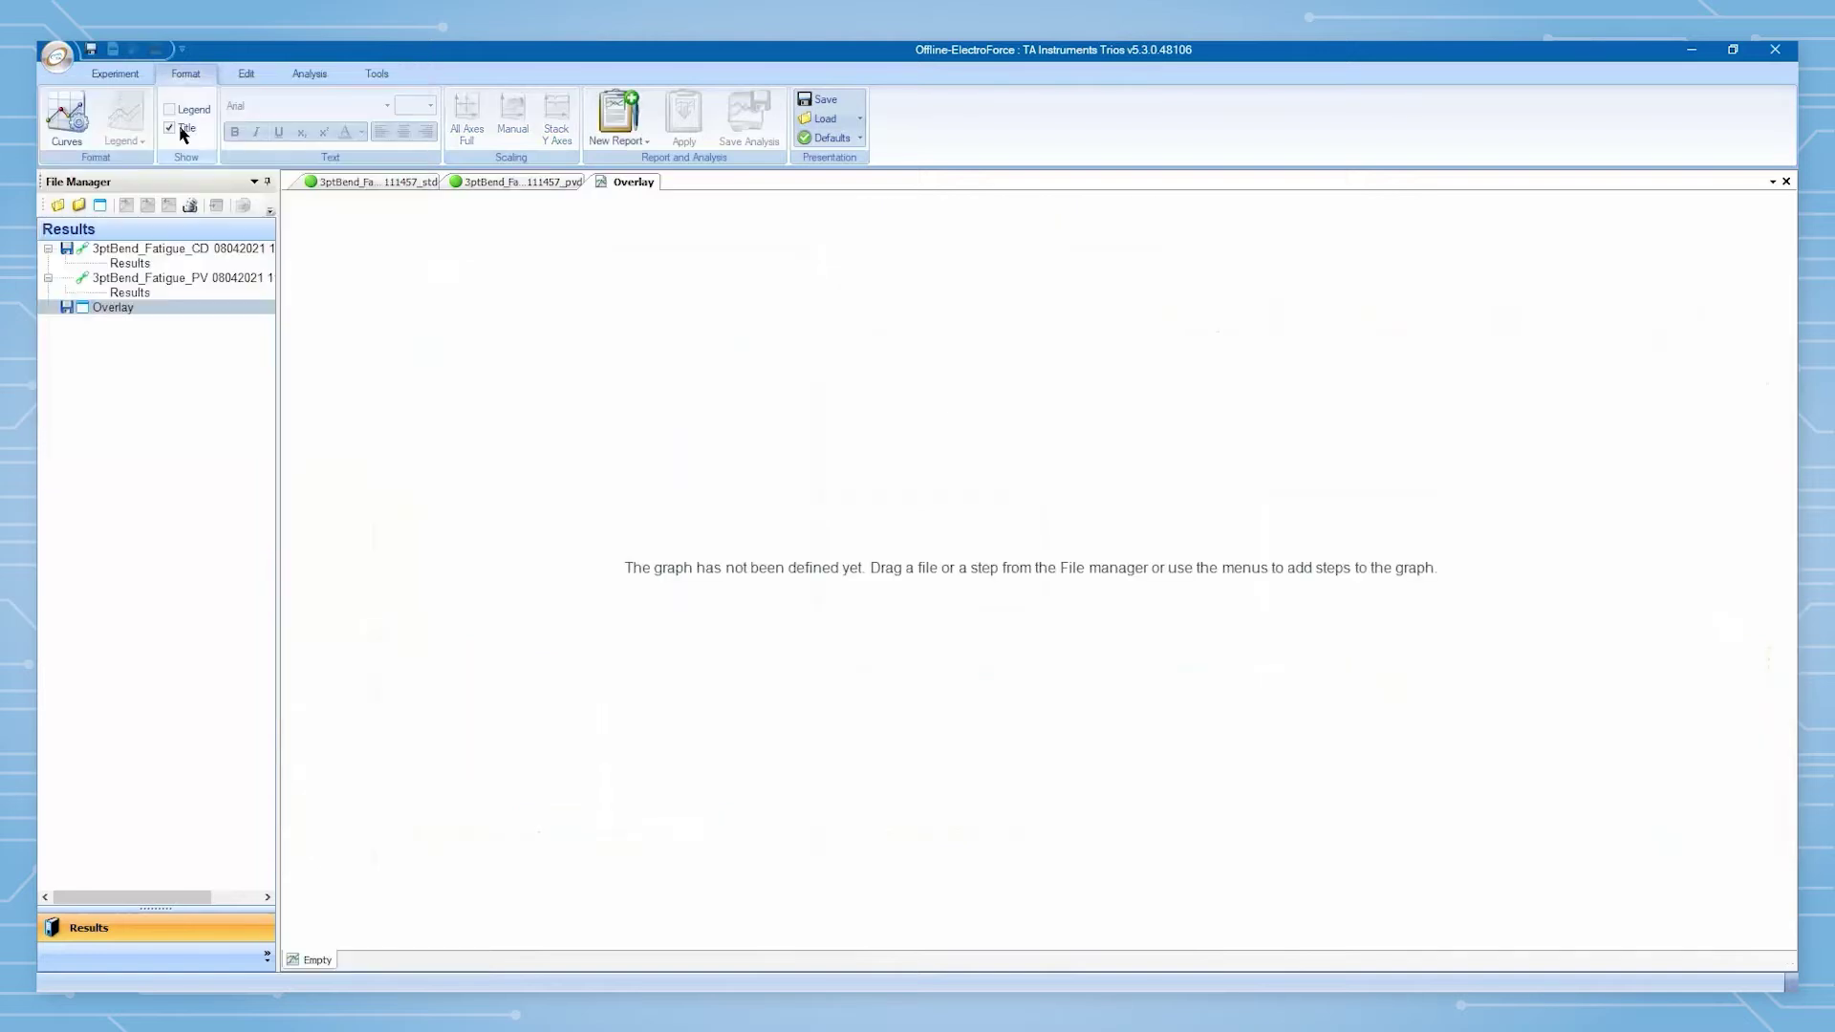
left_click(204, 247)
Step: Drag both fatigue files onto the overlay graph and plot Disp(peak) and Disp(valley) on Y1
left_click(216, 278, "ctrl")
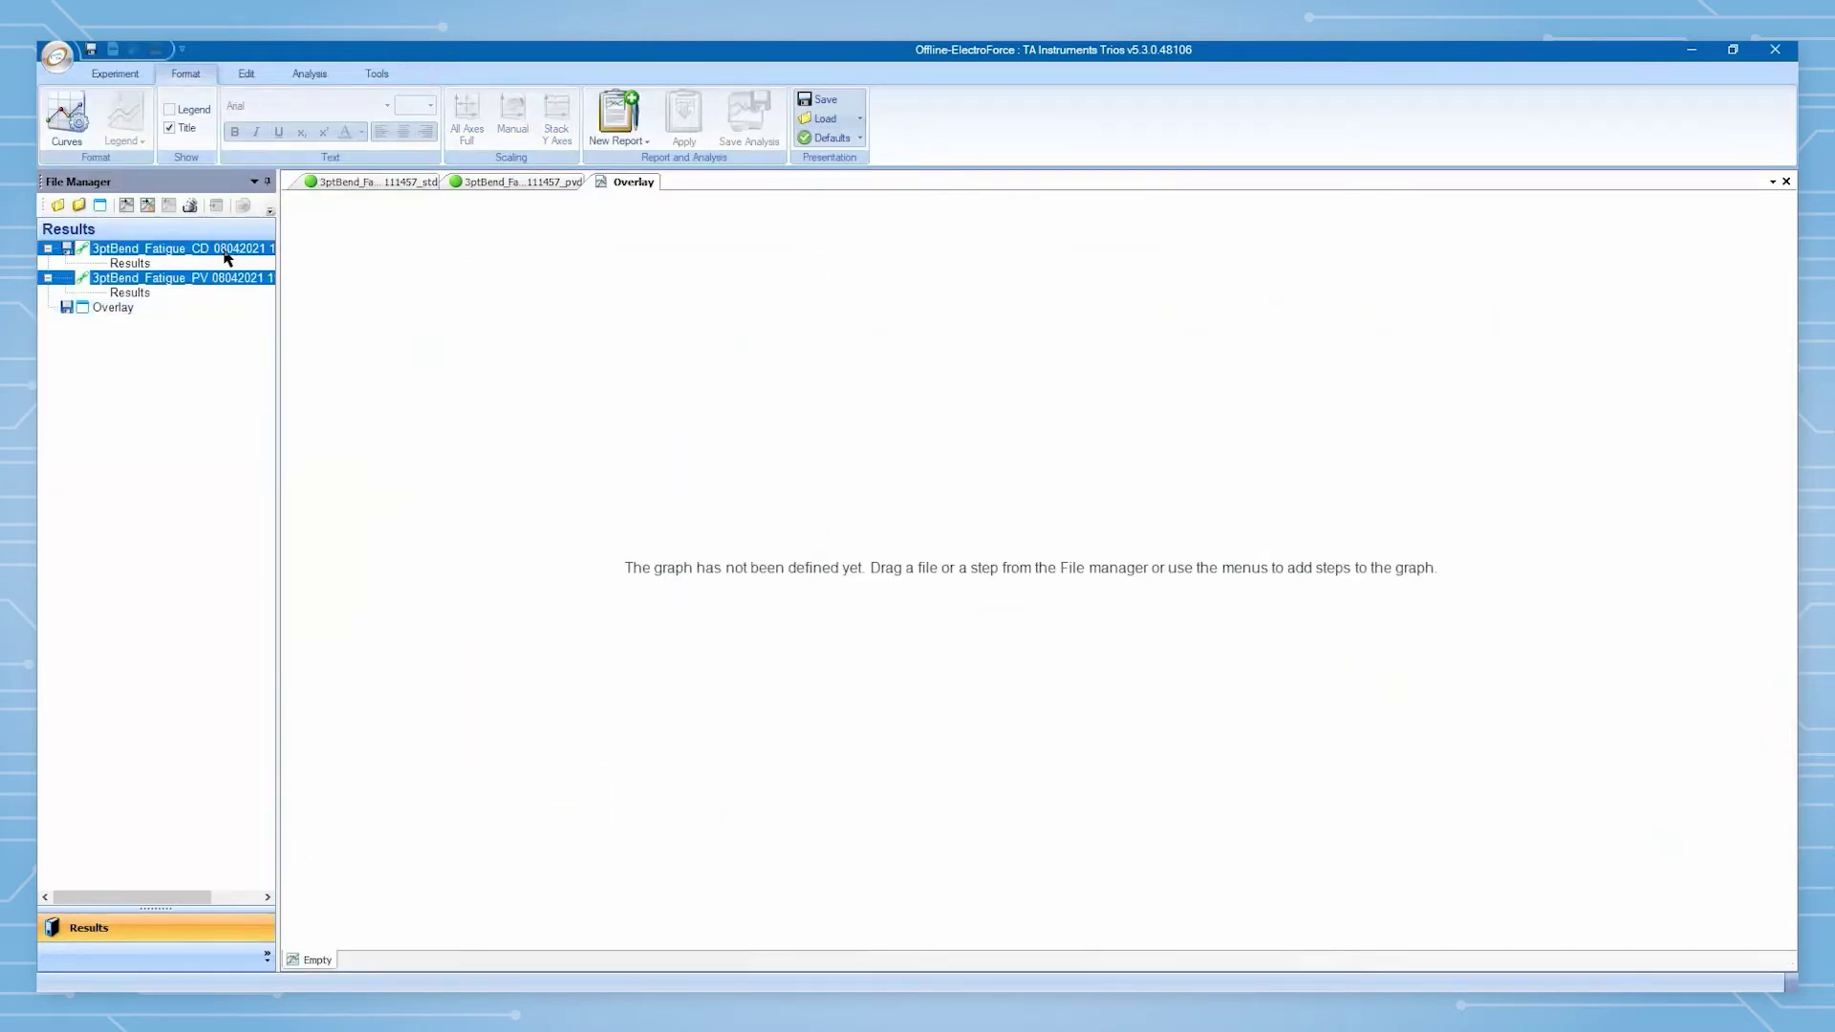
left_click_drag(228, 258, 732, 478)
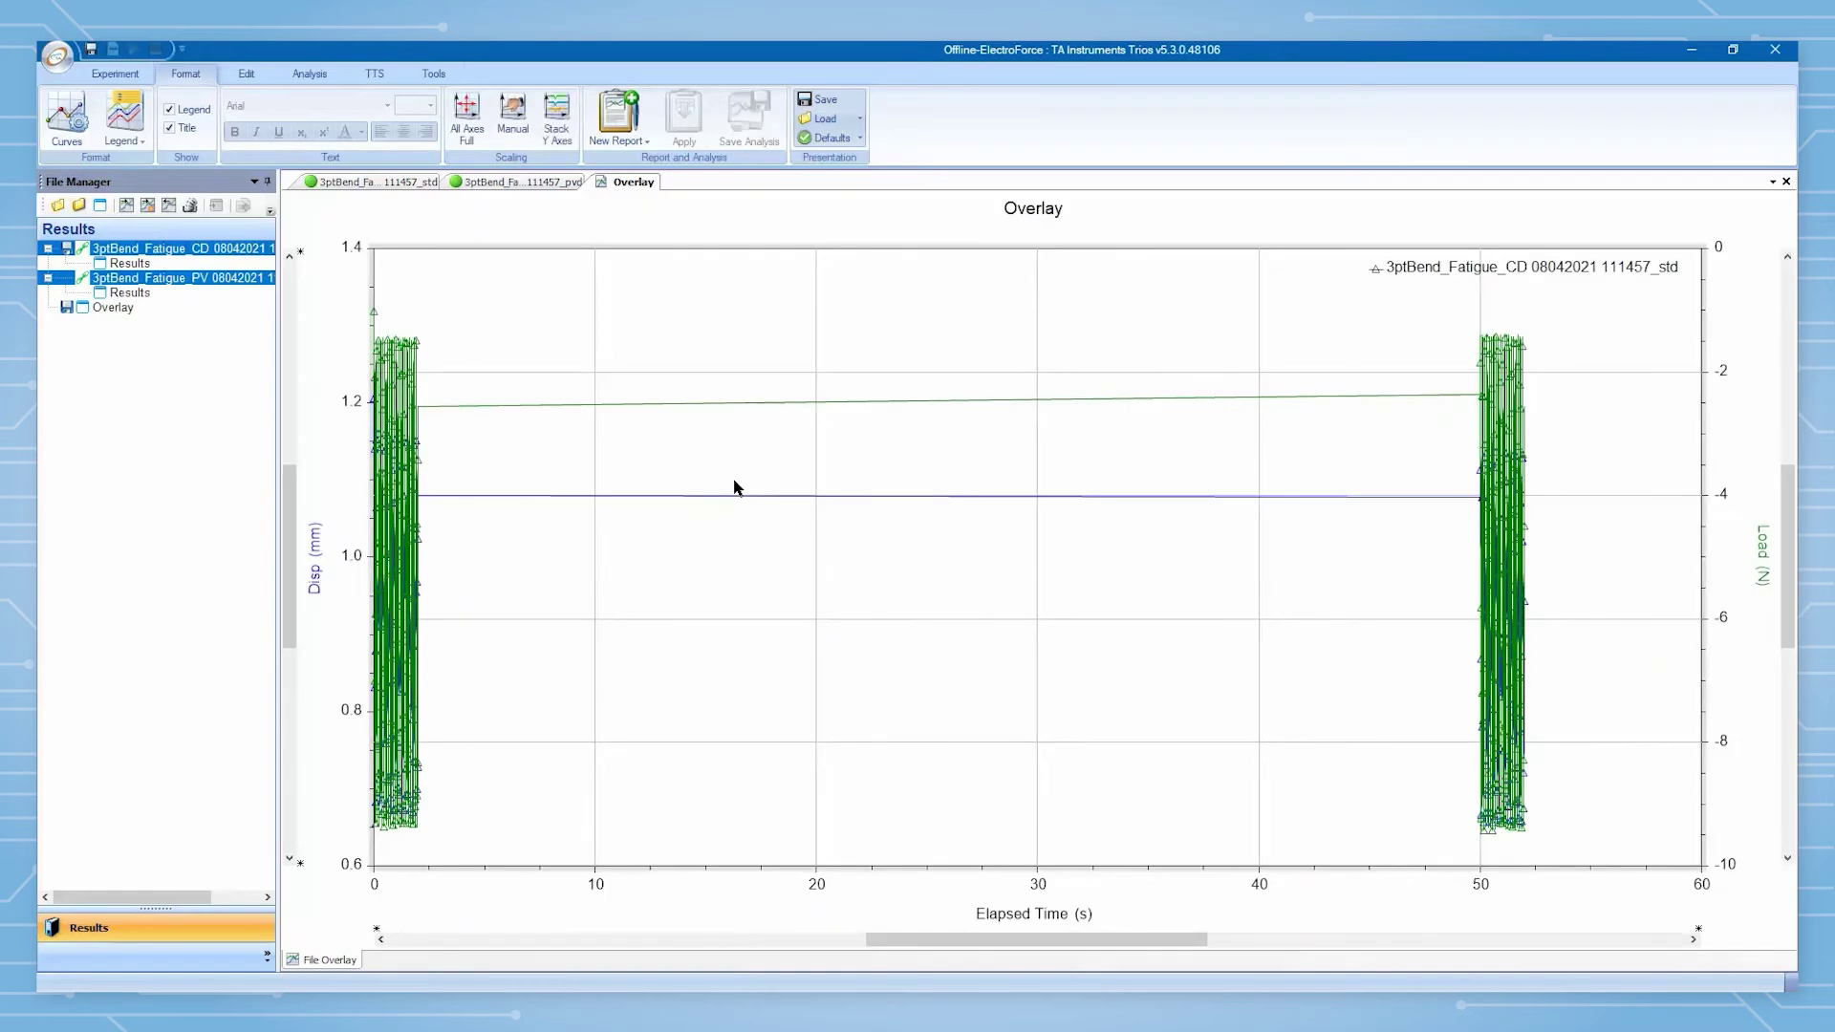
double_click(1025, 916)
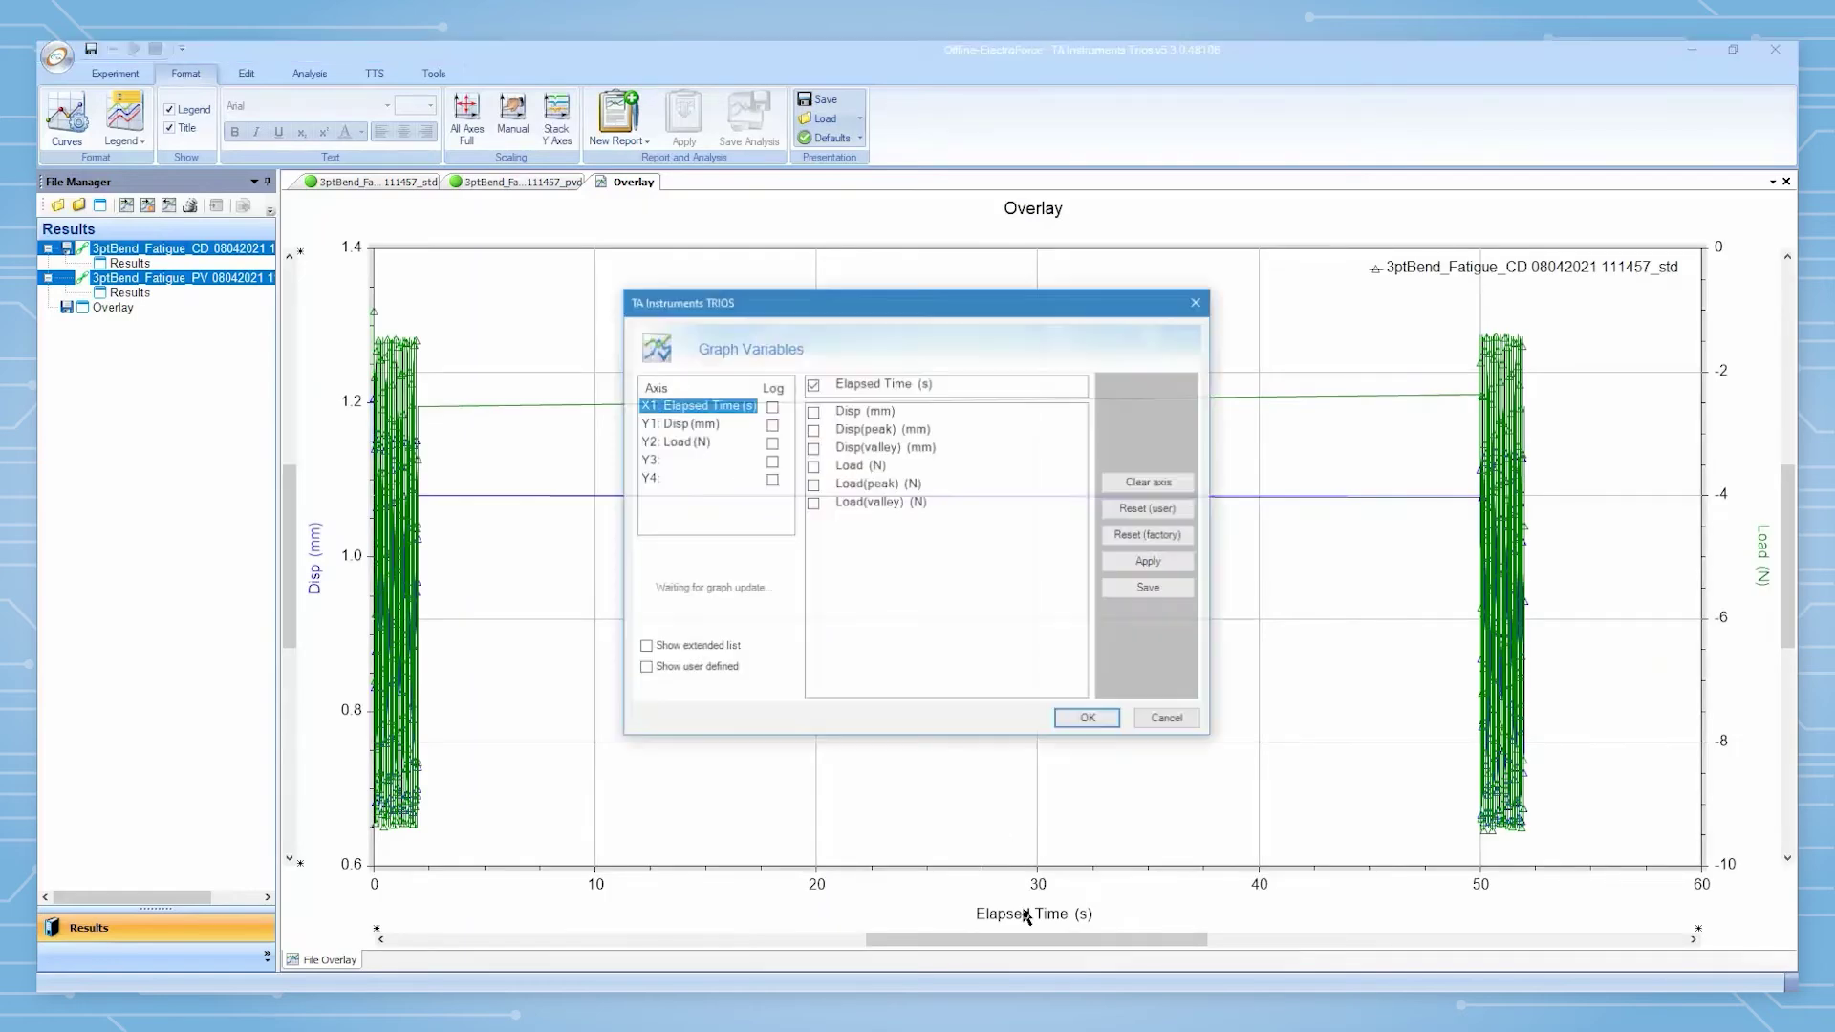
left_click(706, 425)
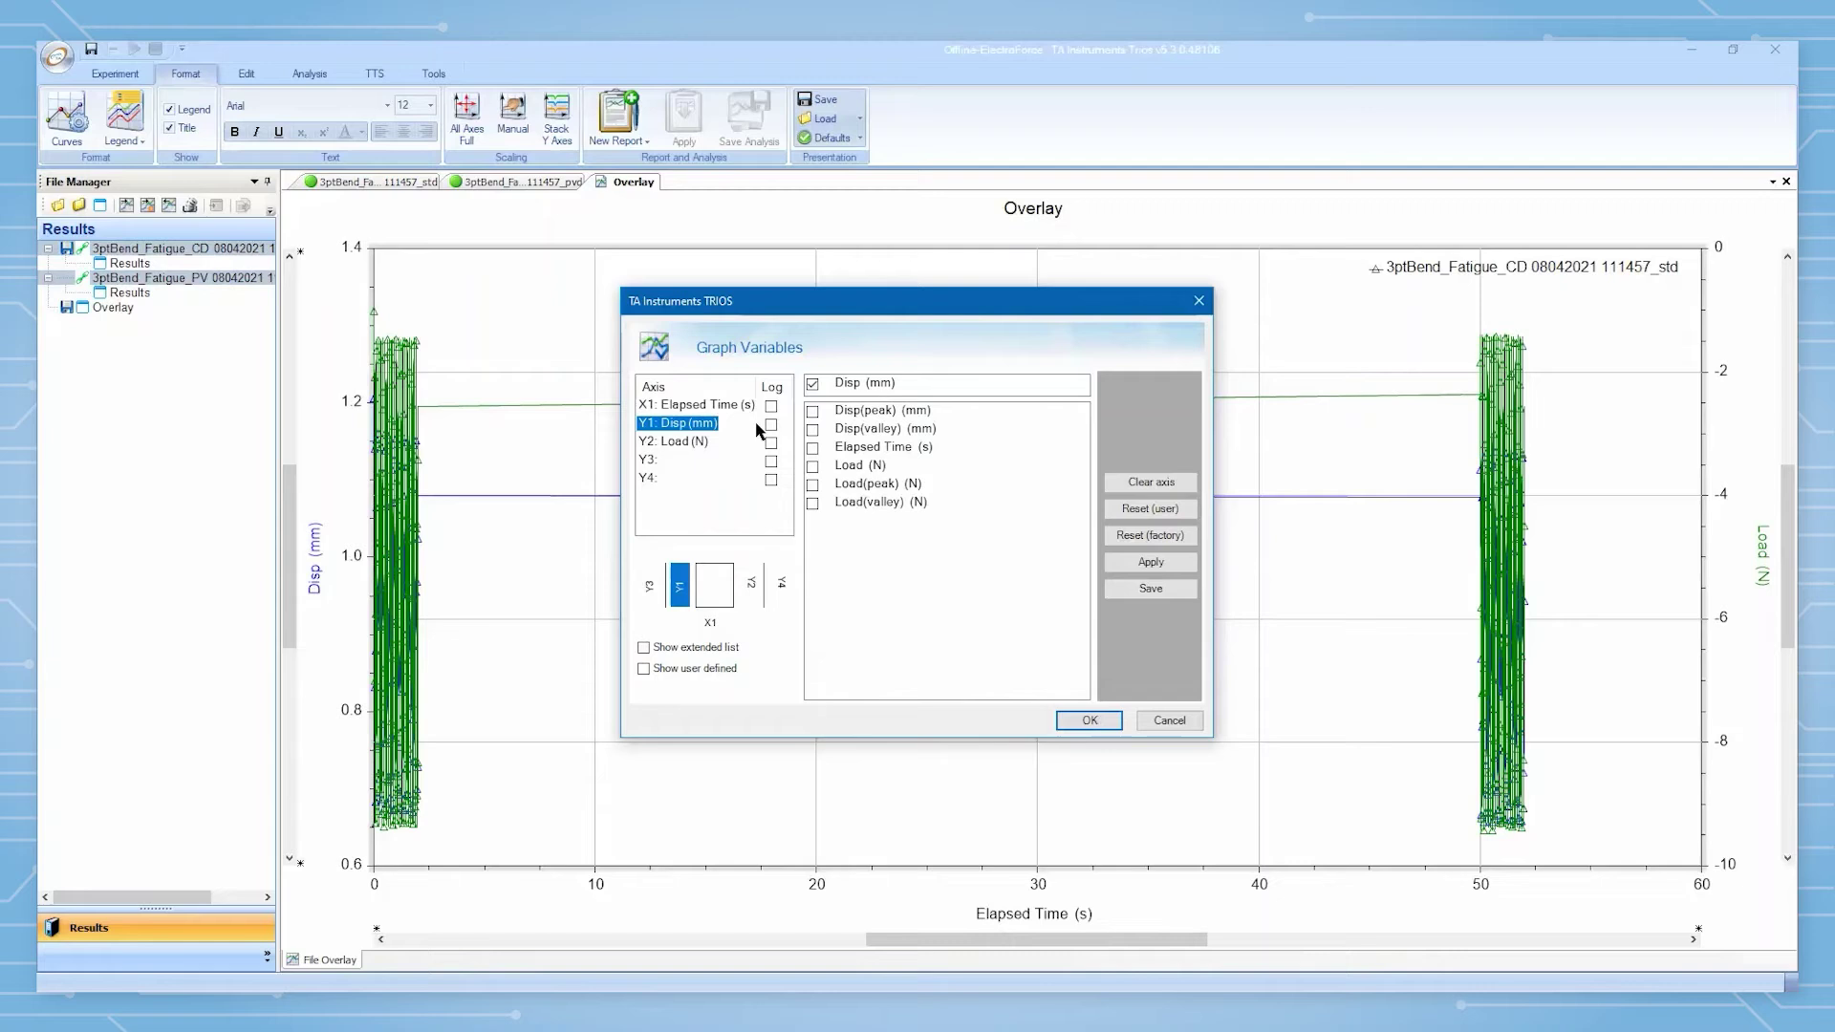
left_click(813, 412)
left_click(814, 430)
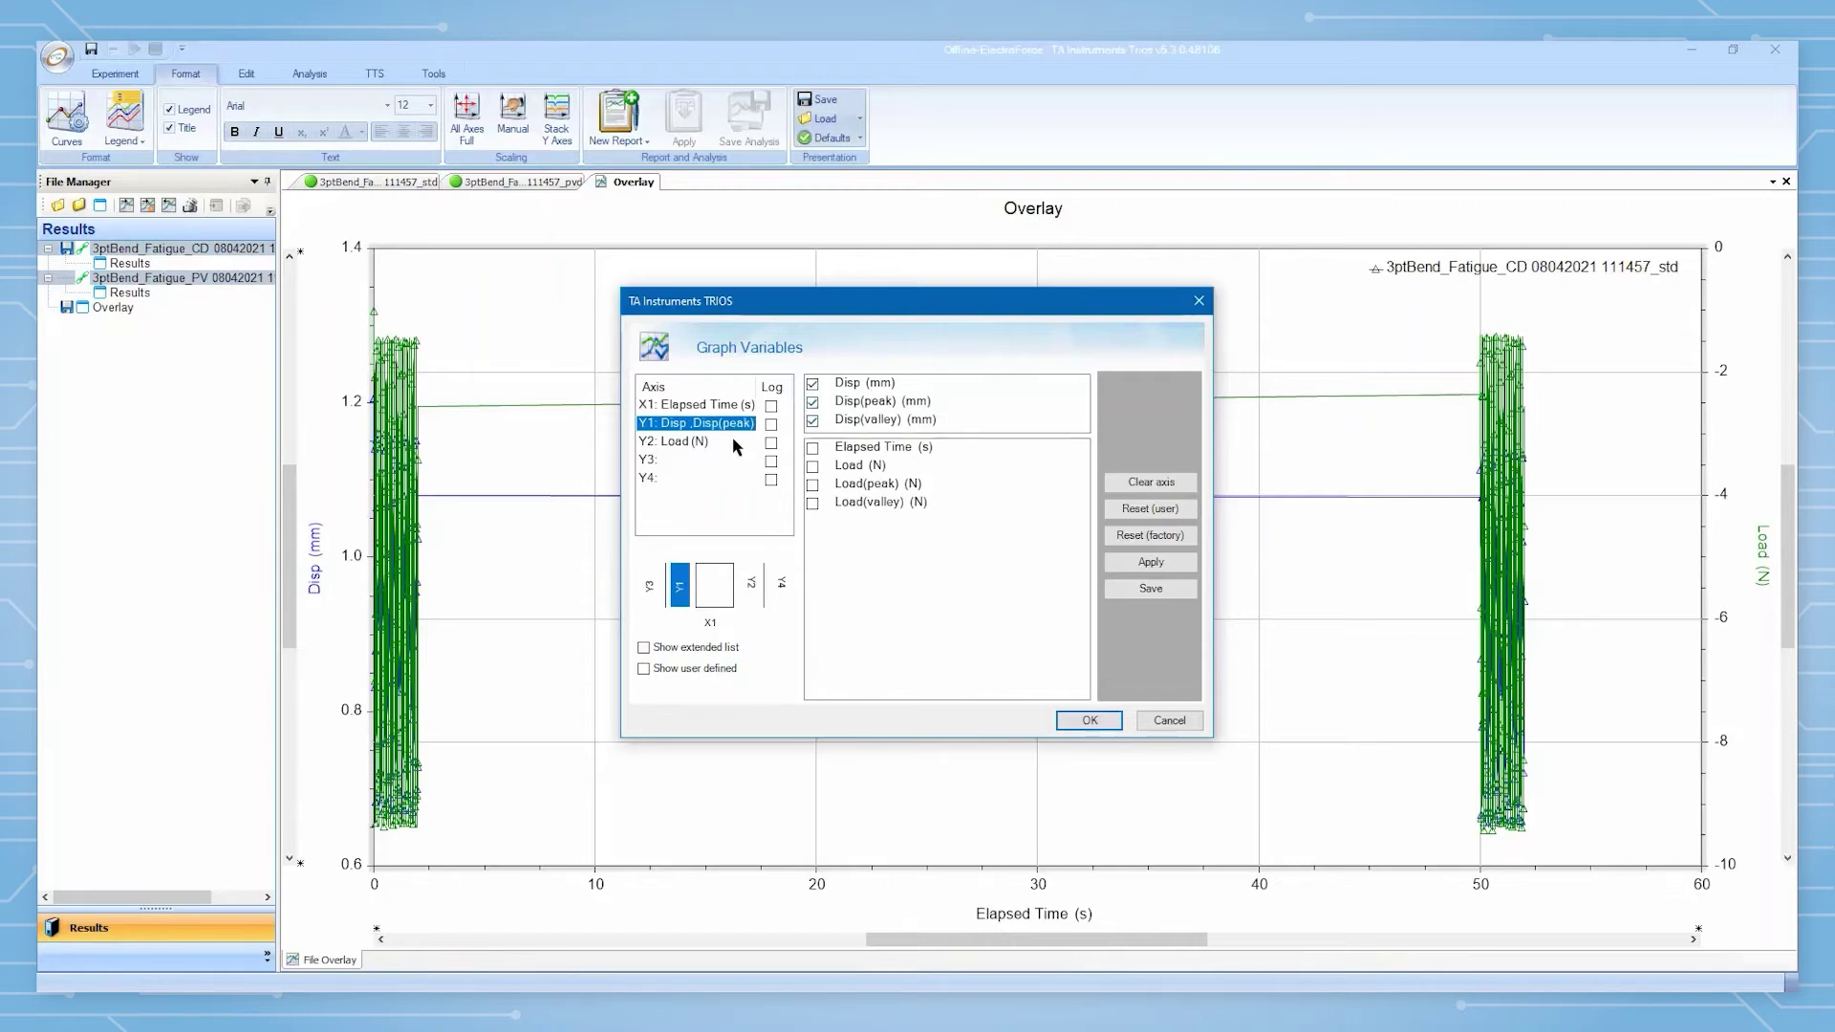
Step: Plot Load(peak) and Load(valley) on the Y2 axis and confirm the axis variables
left_click(688, 442)
left_click(813, 484)
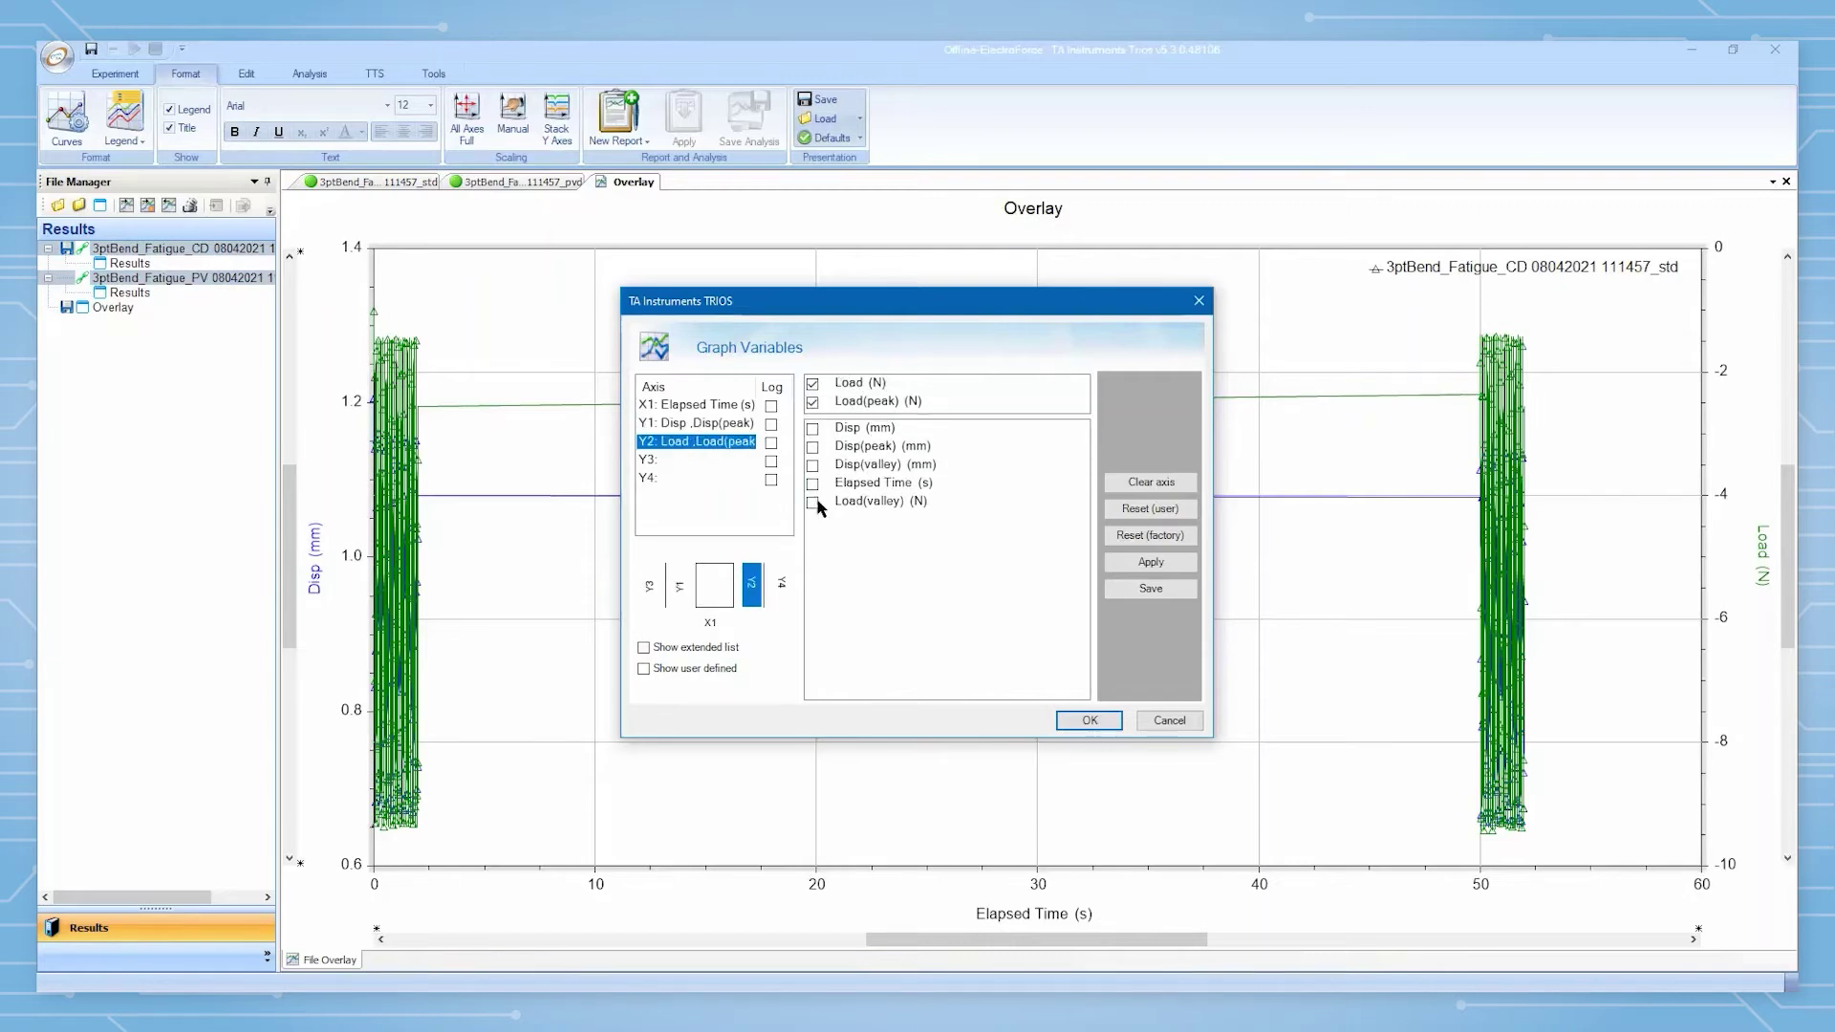
left_click(813, 502)
left_click(1077, 721)
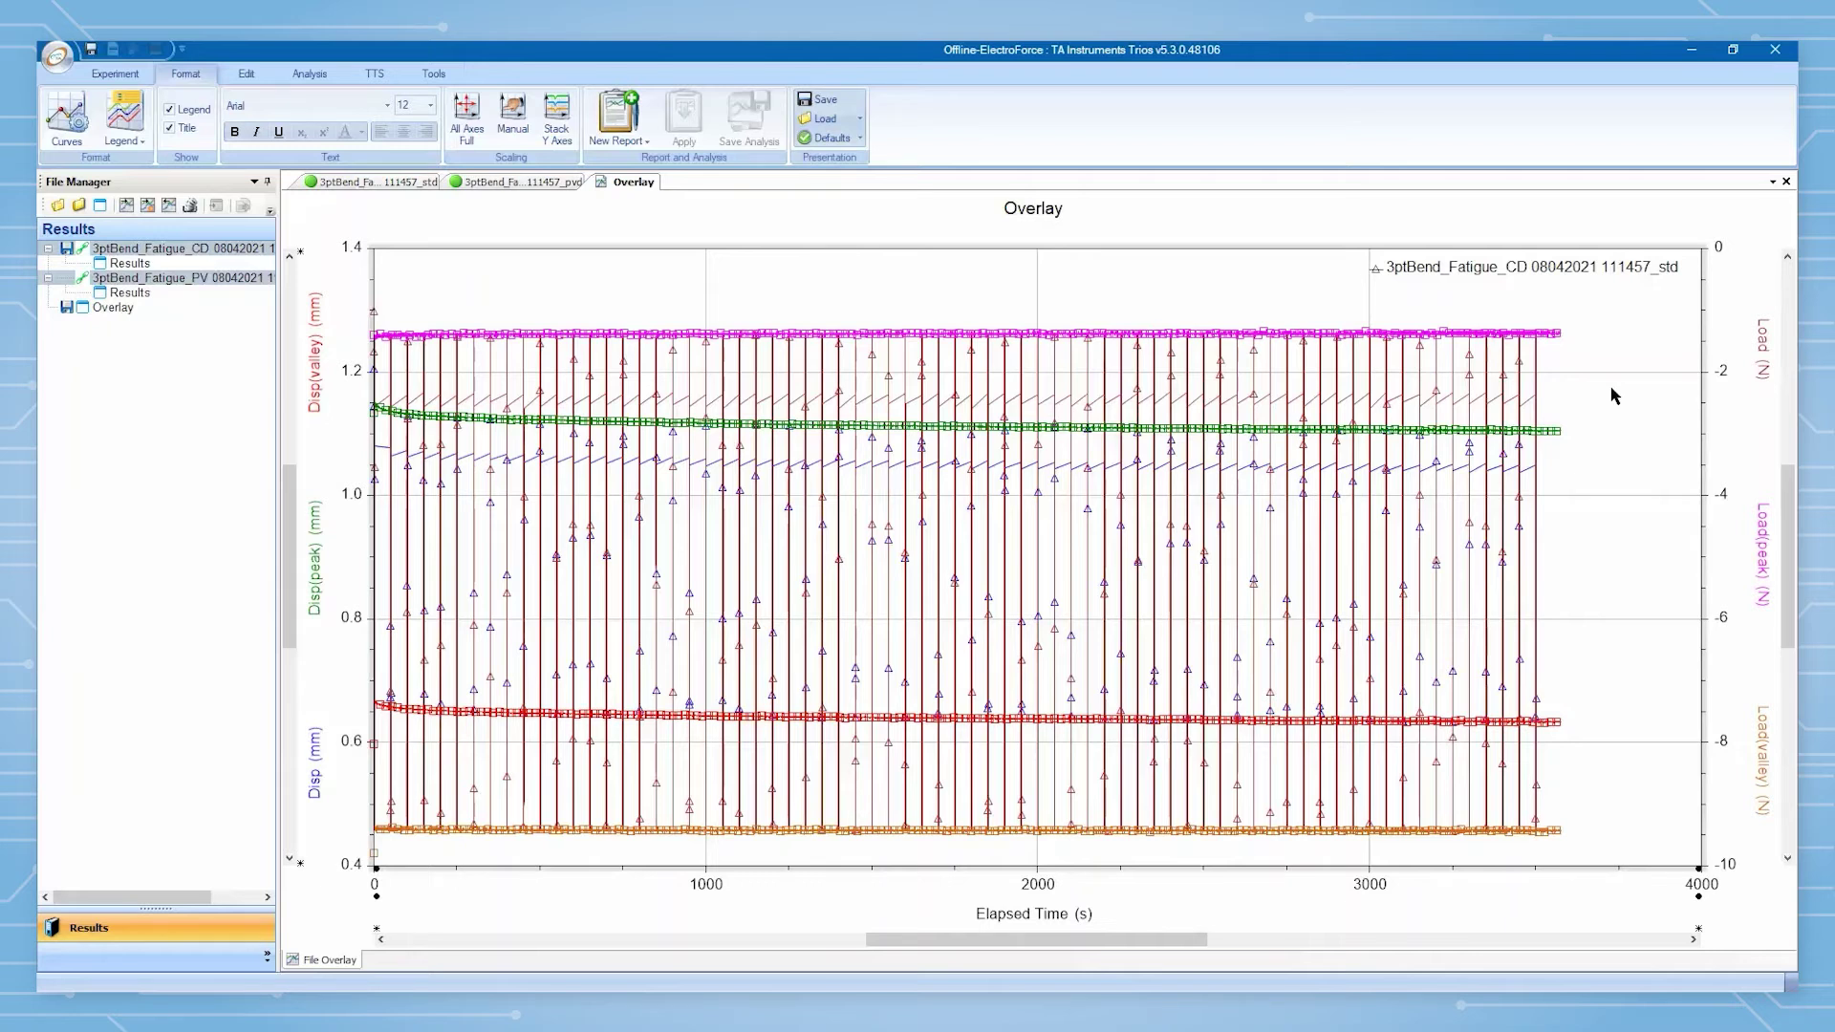
Step: Zoom all axes into the end of the test, around the cycles near 3550 s
left_click_drag(1552, 323, 1596, 847)
right_click(1580, 791)
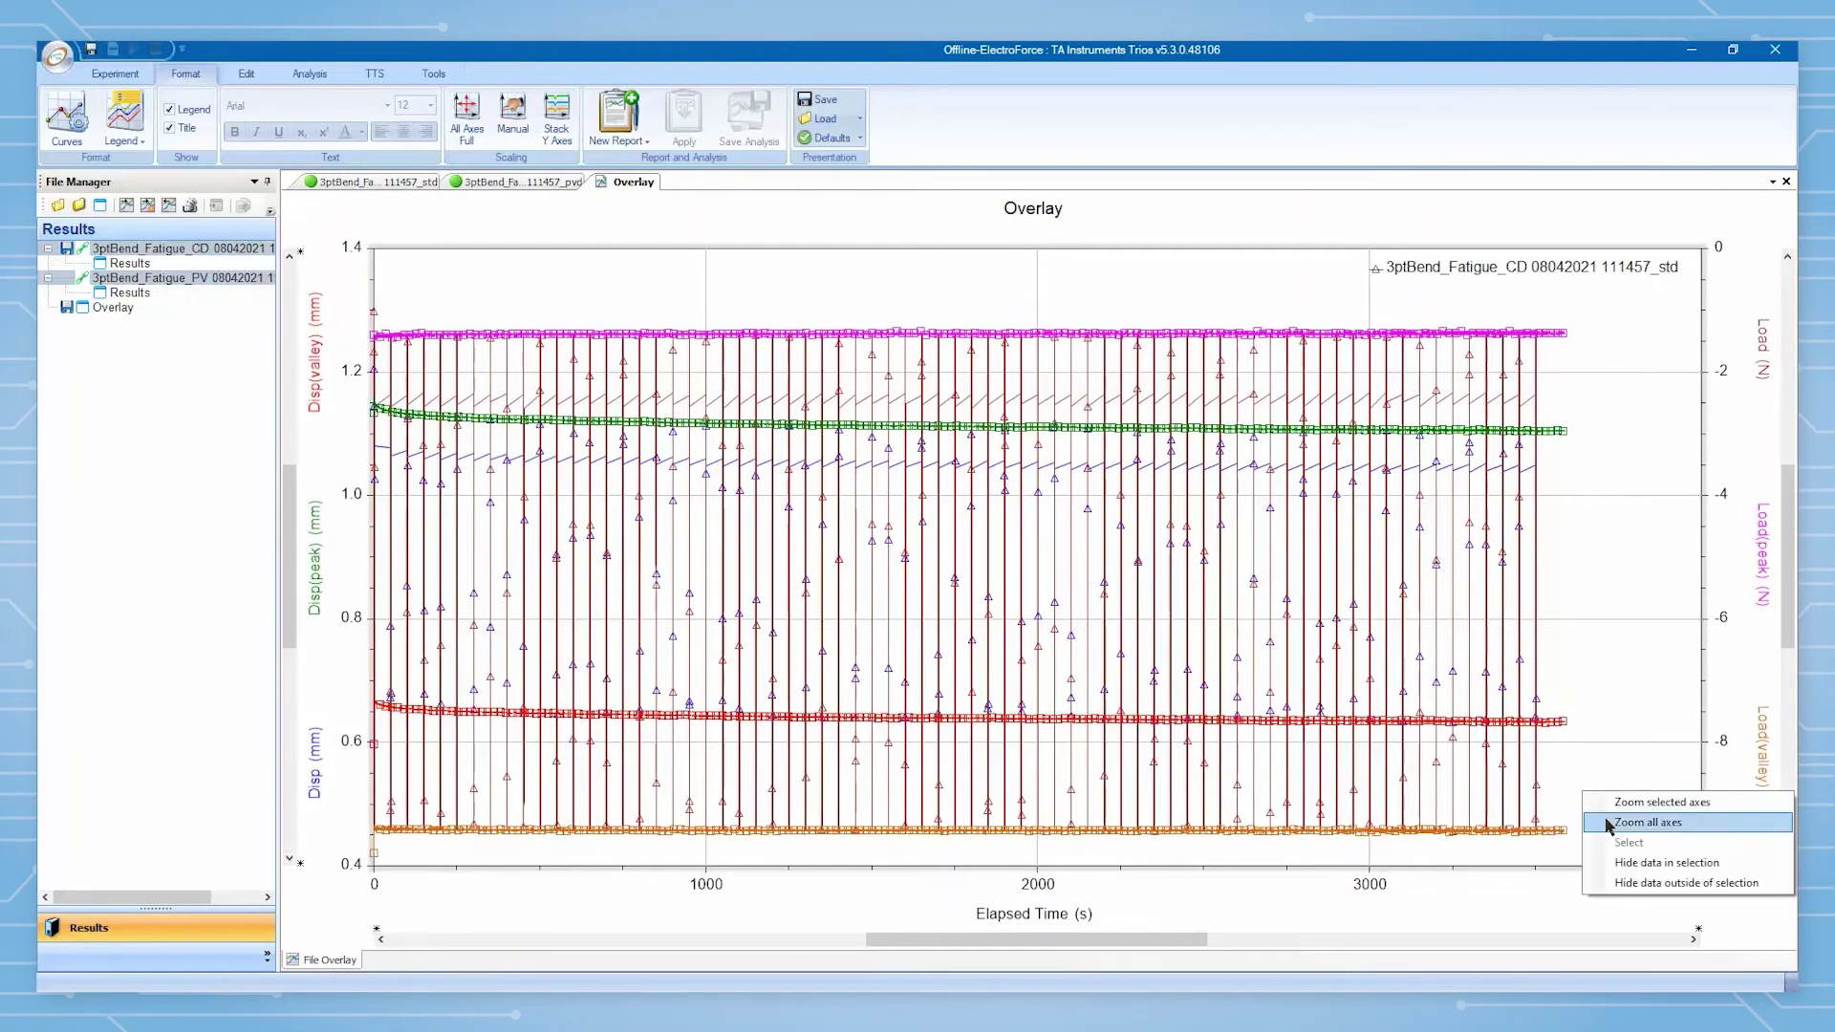
left_click(1625, 821)
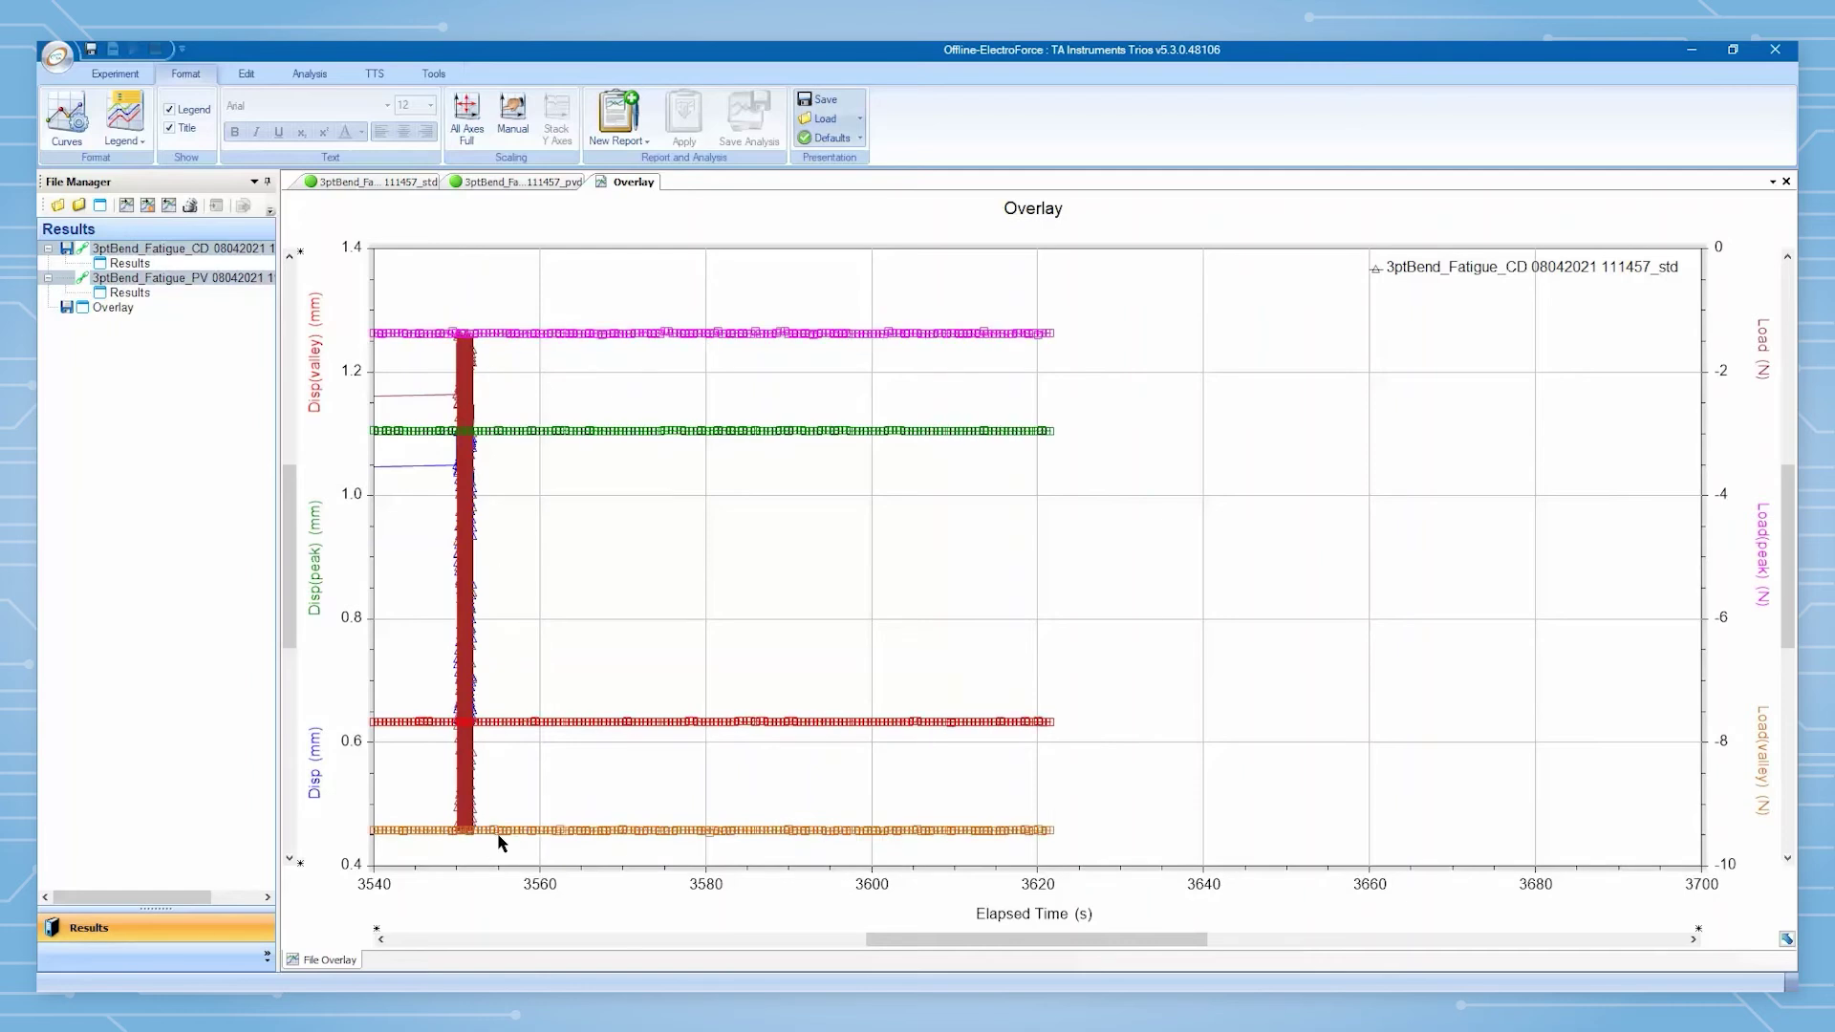
left_click_drag(453, 832, 501, 820)
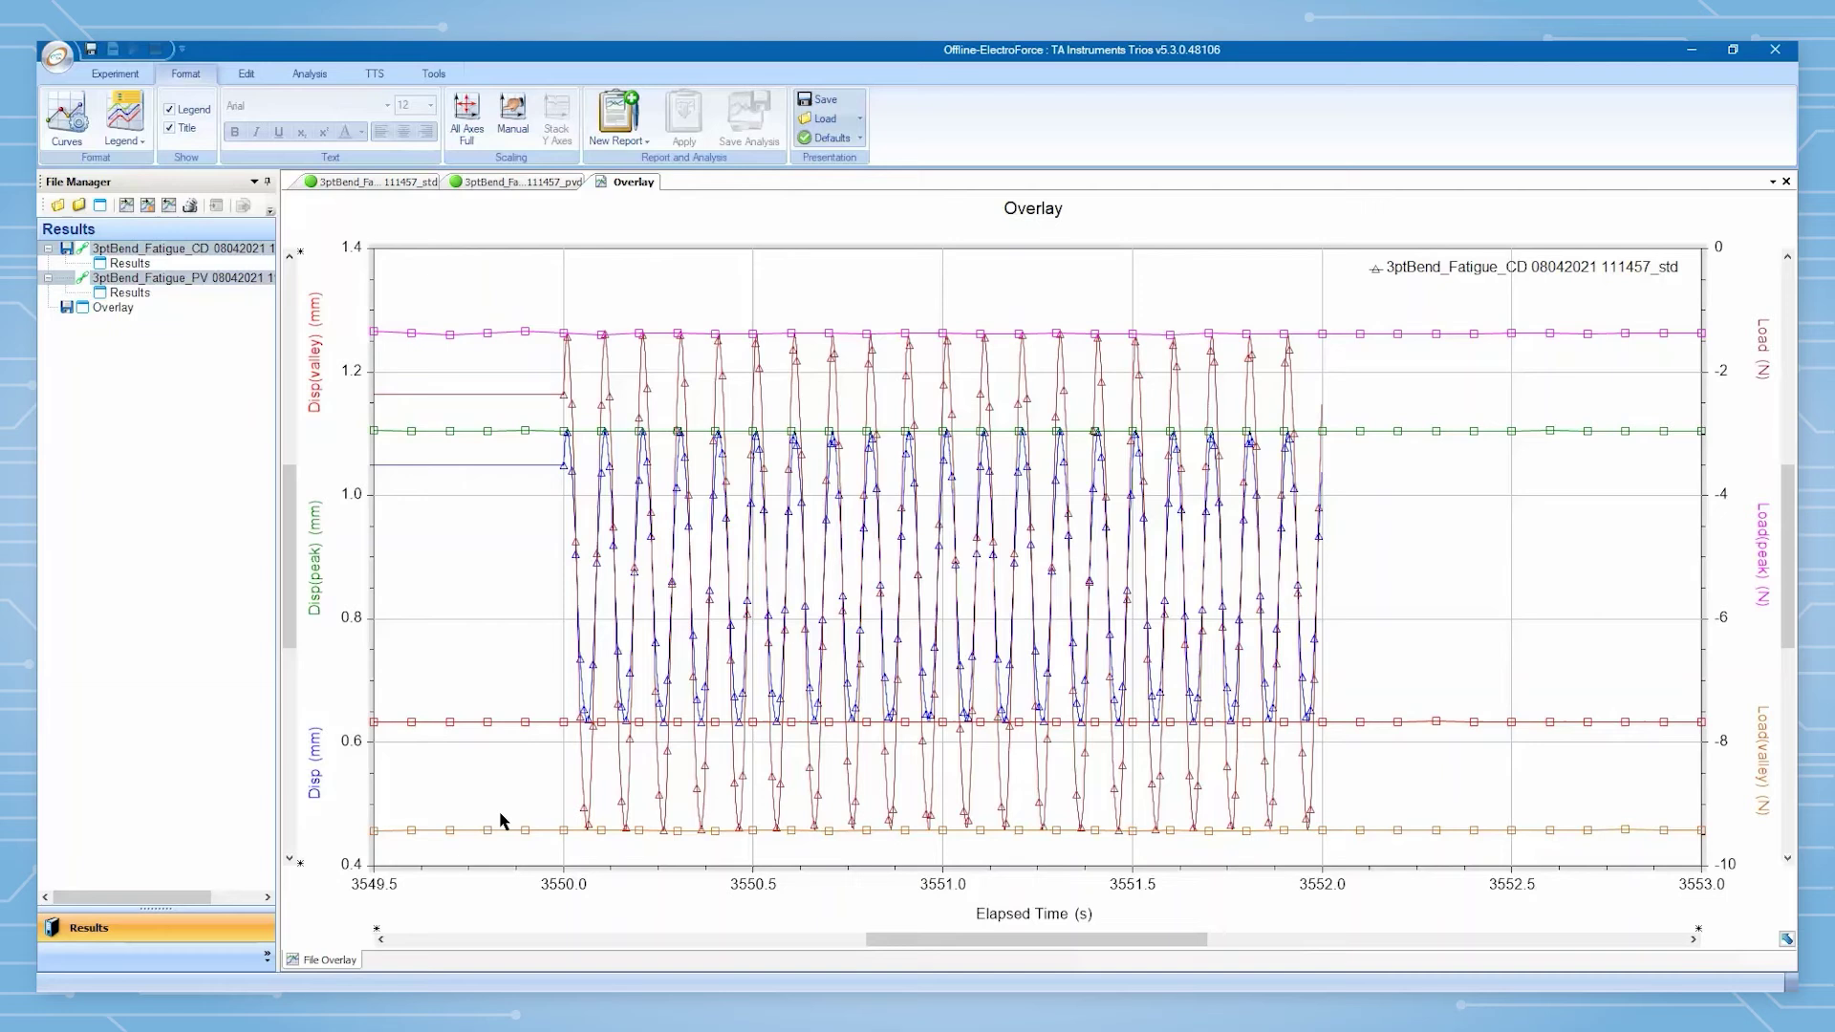
Step: Scale the time axis manually from 3550.0 to 3550.1 s
double_click(946, 885)
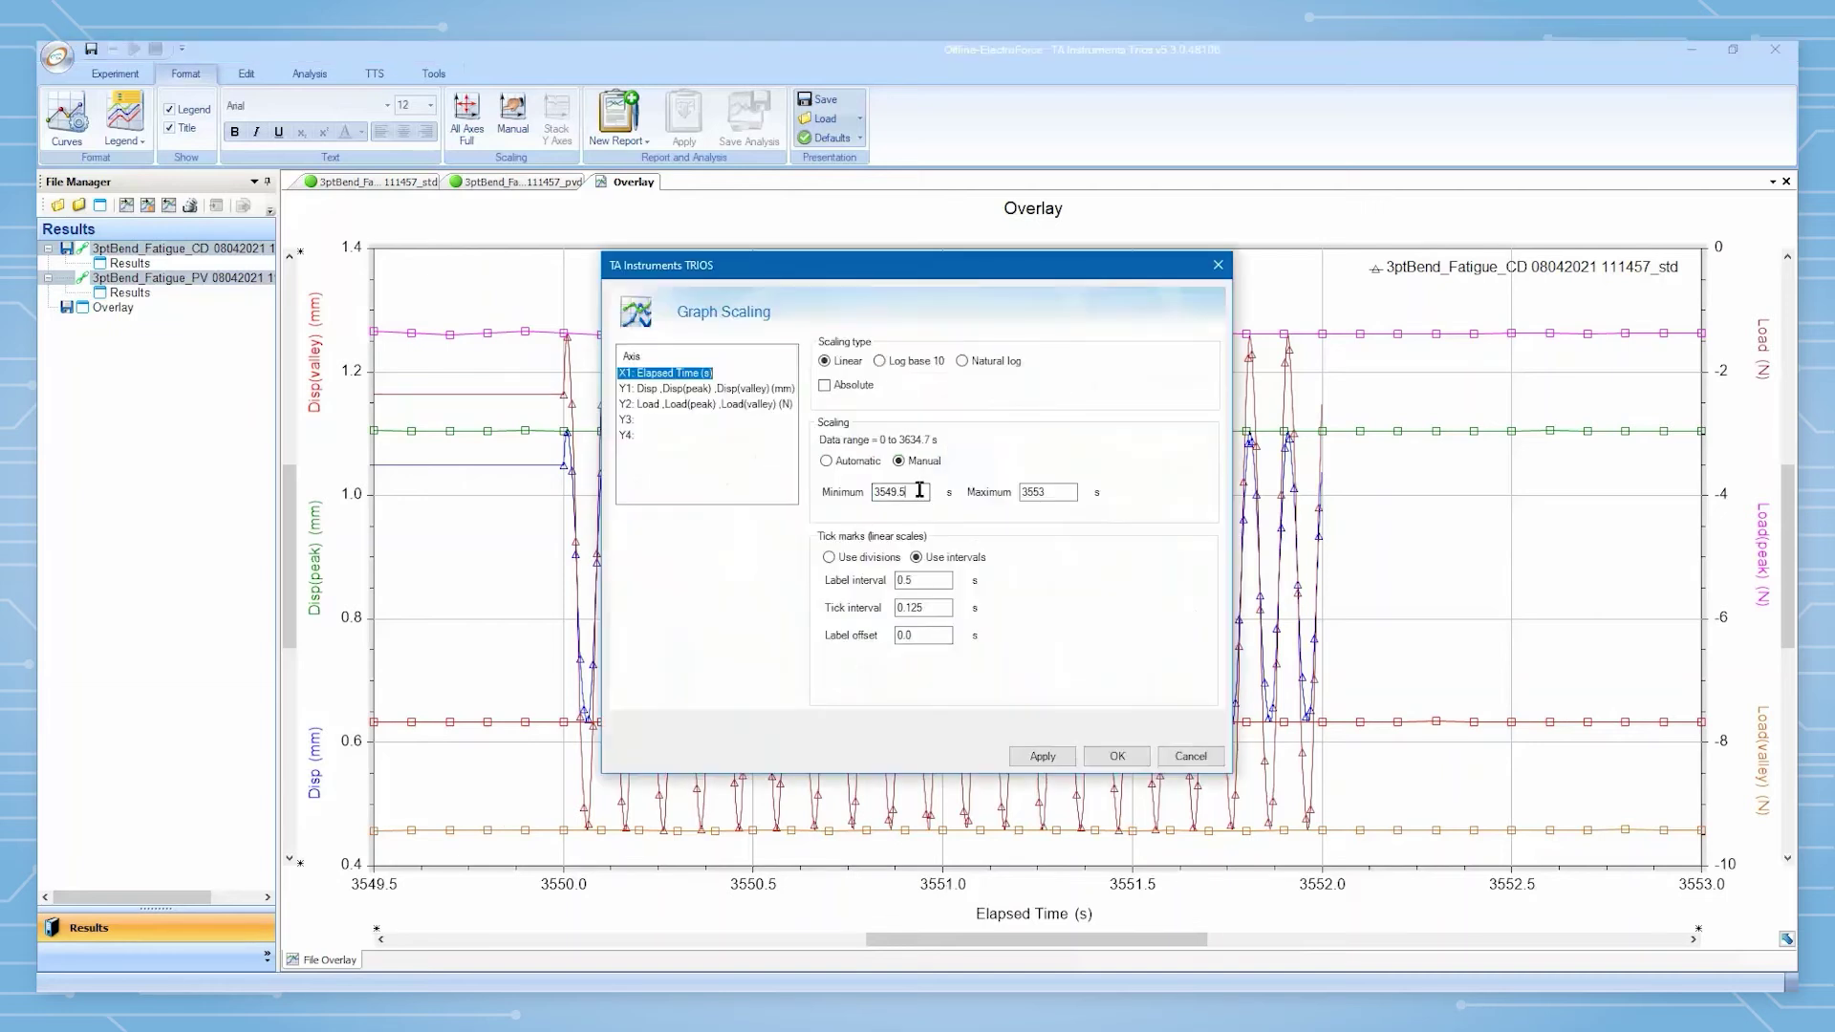
key("BackSpace")
key("BackSpace")
key("BackSpace")
key("BackSpace")
type("50.0")
key("BackSpace")
type("0.1")
left_click(1027, 760)
left_click(1109, 756)
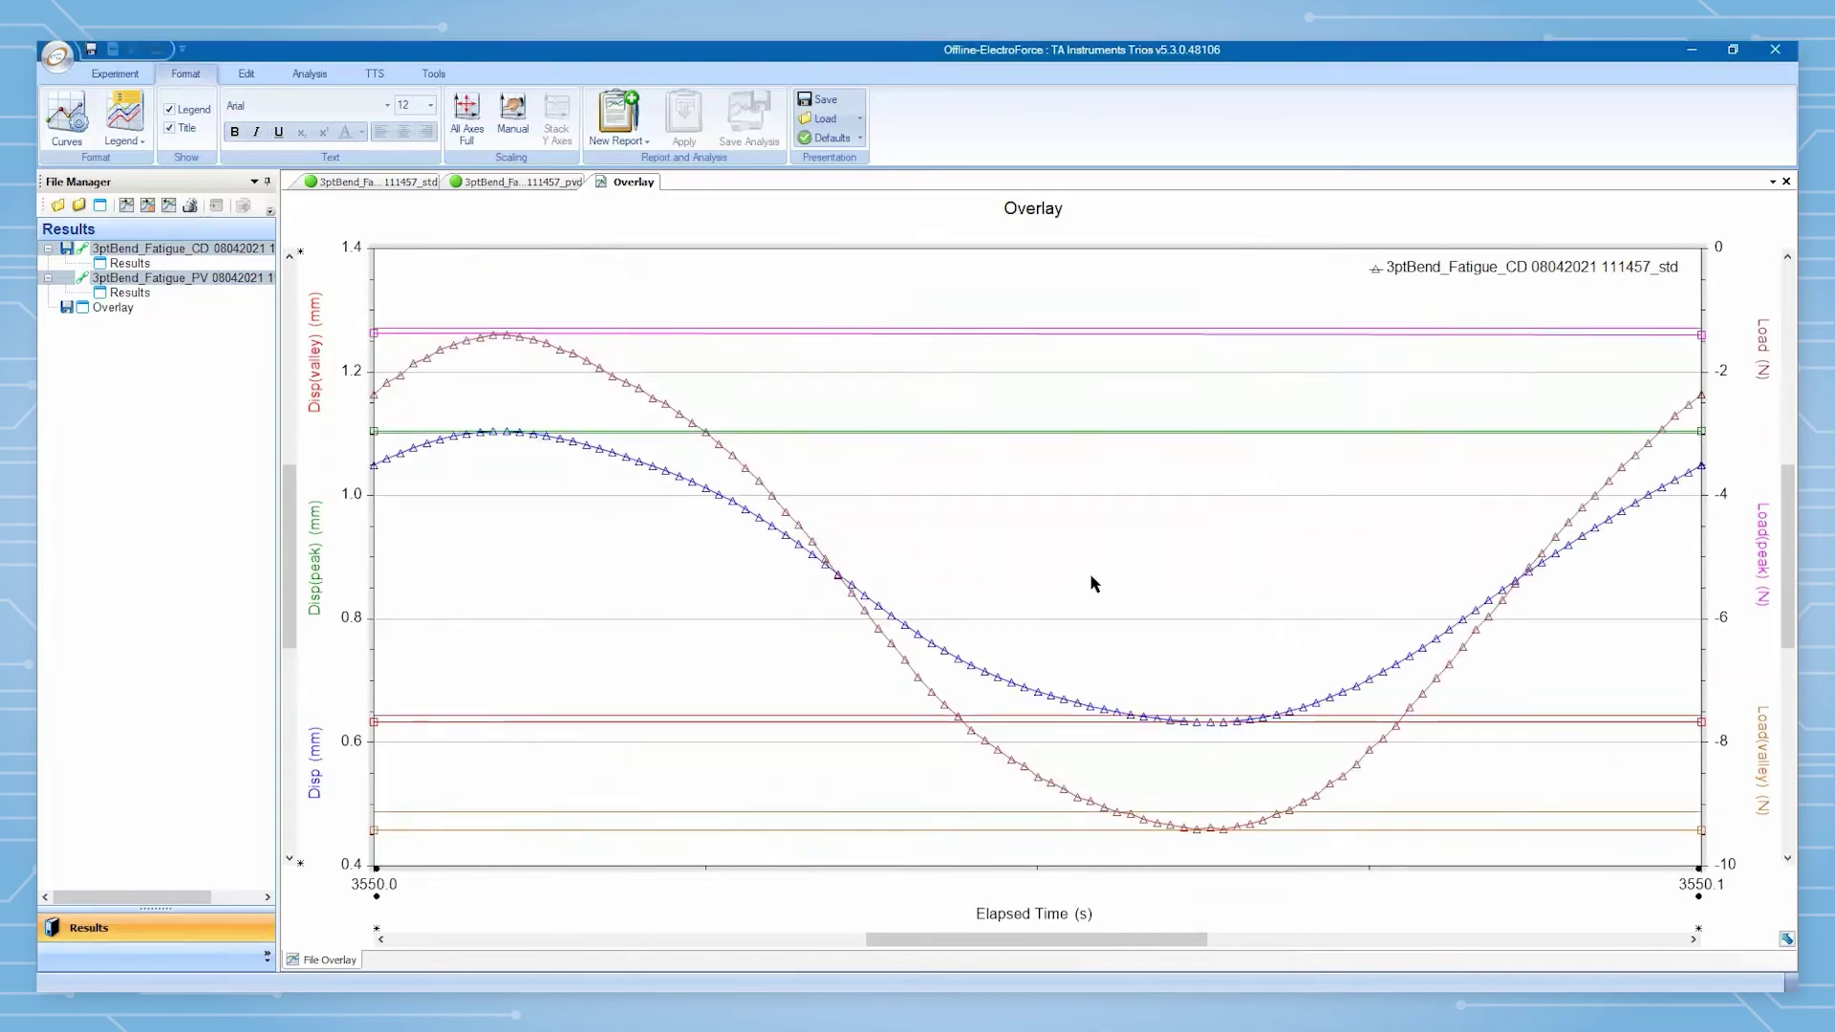
Step: Show all axes at full range, then stack the Y axes with displacement above load
left_click(466, 119)
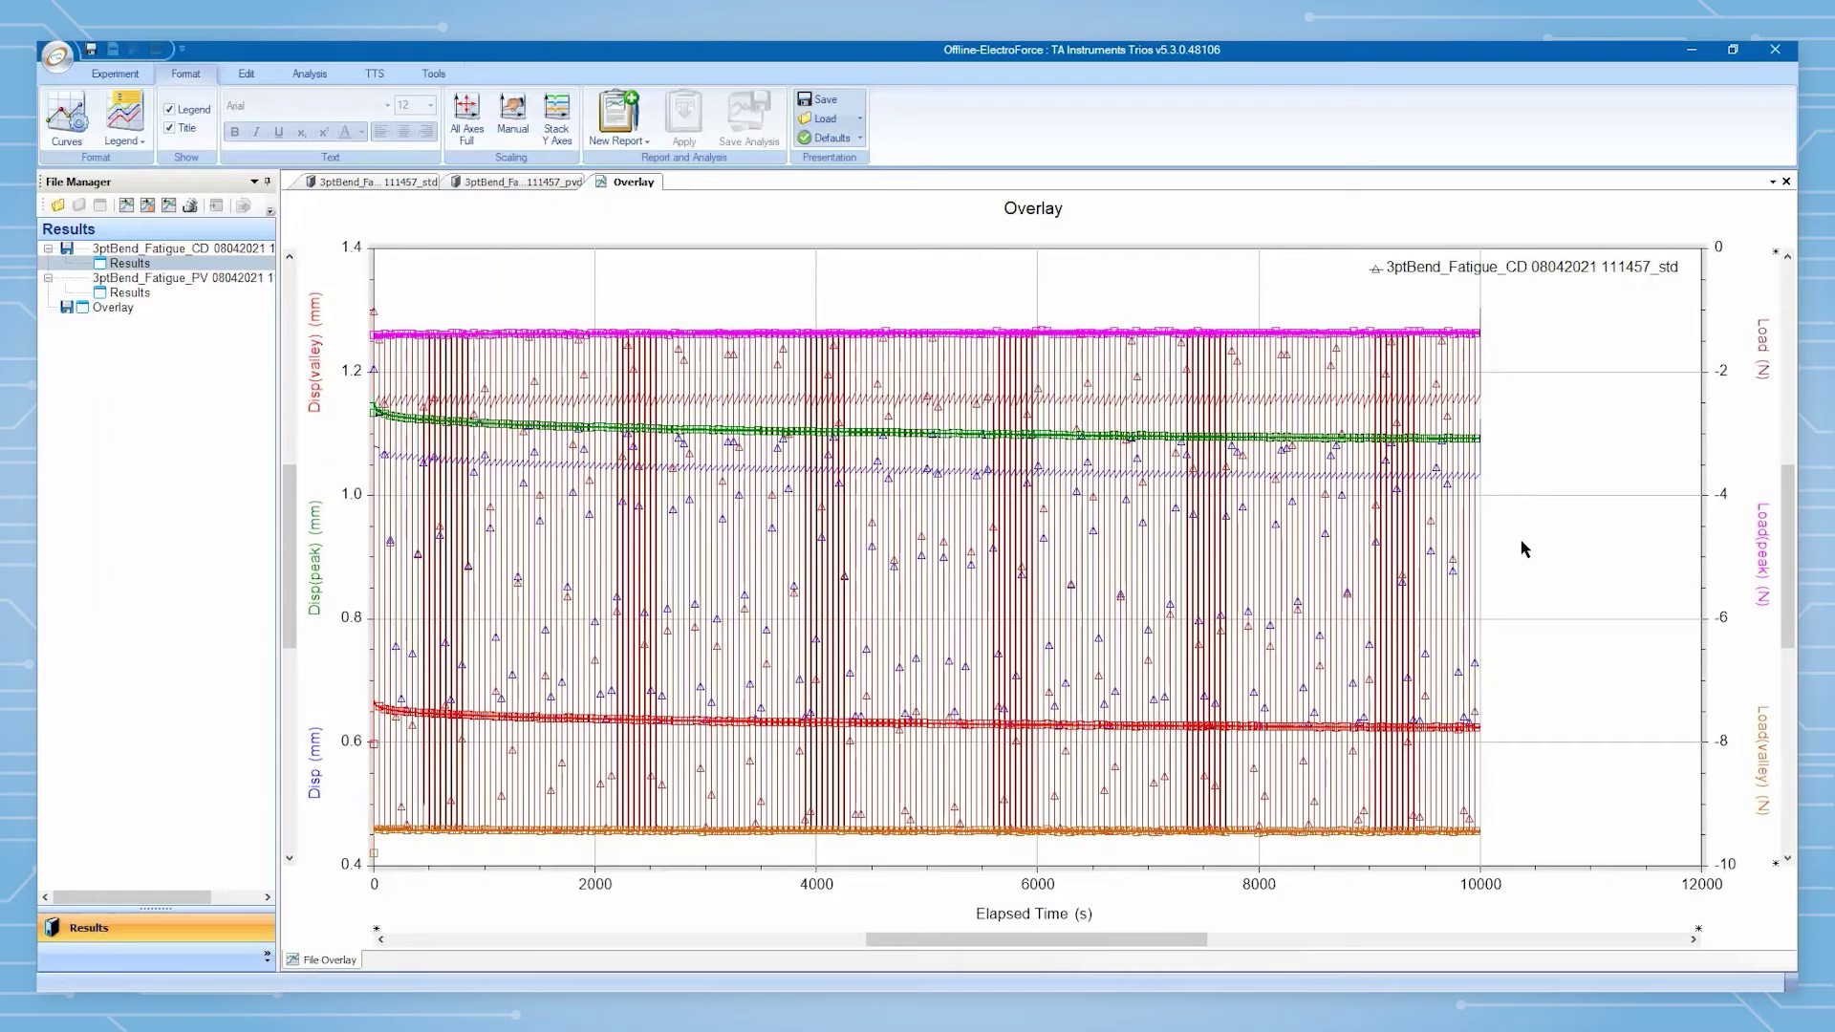
left_click(572, 130)
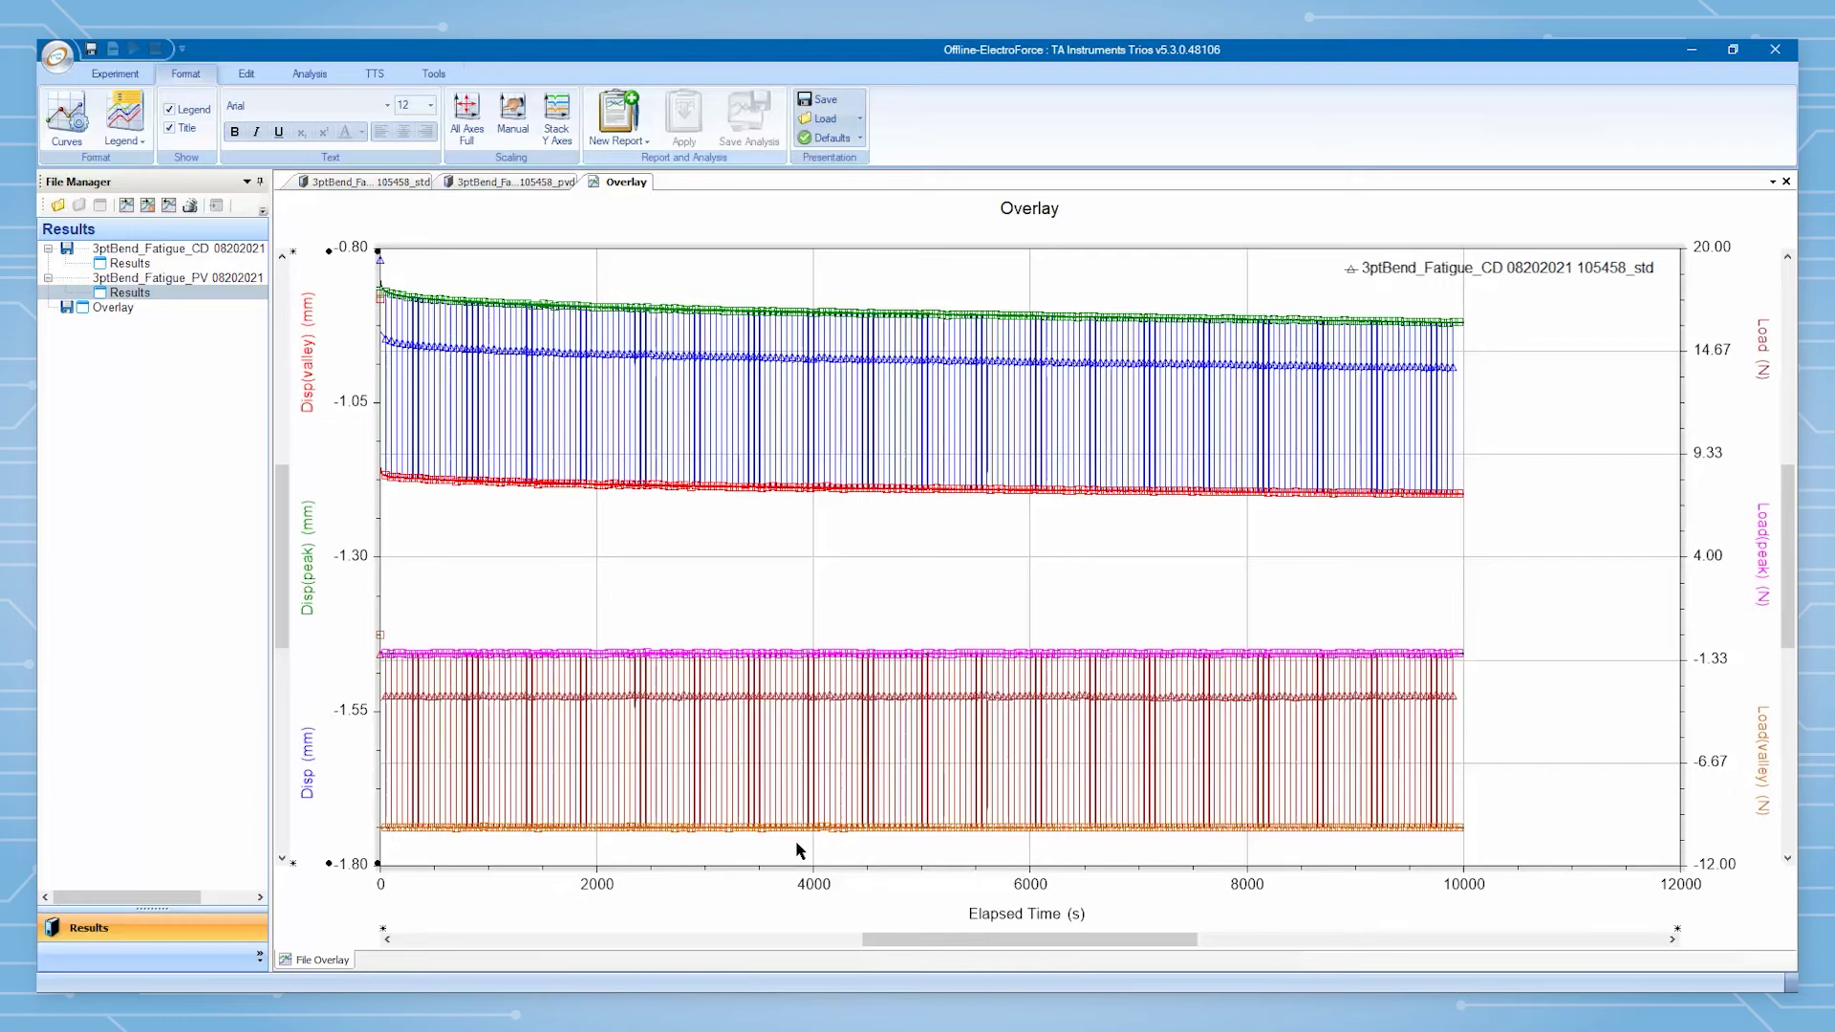
Step: Add Statistics analyses to the Load(valley) and Load(peak) curves
left_click(1459, 829)
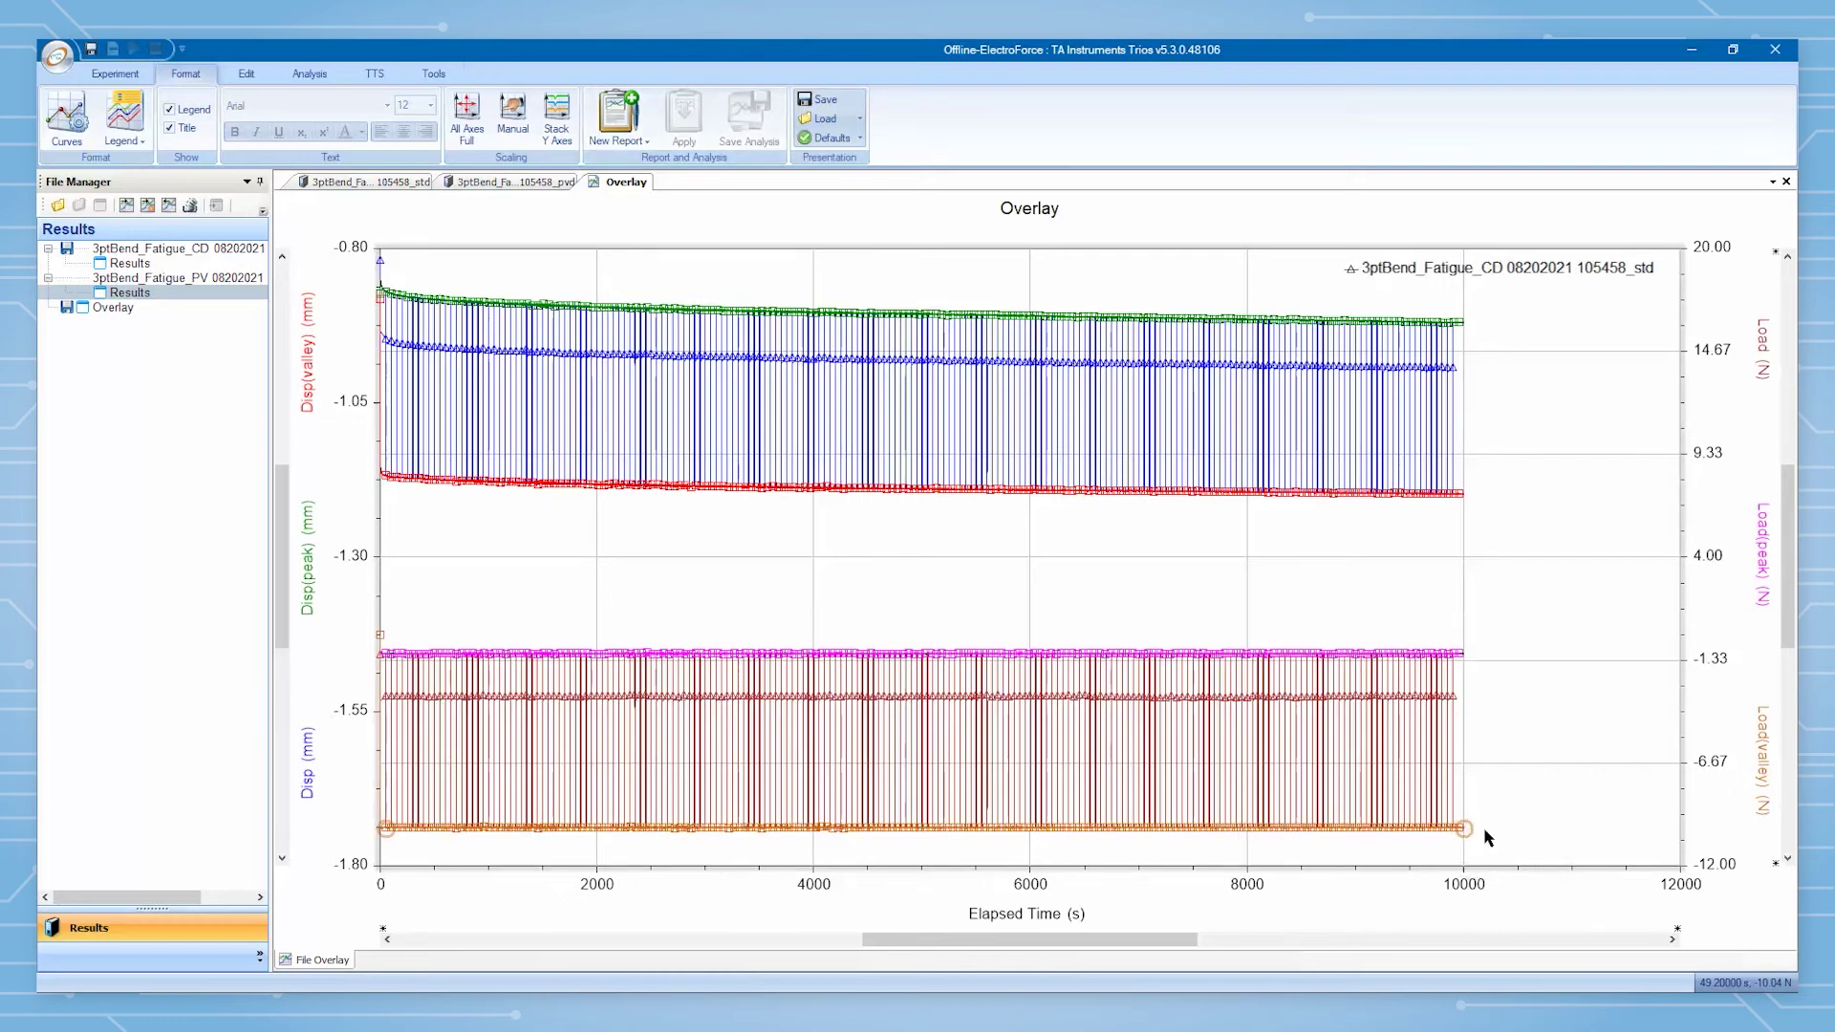
right_click(1463, 831)
mouse_move(1508, 547)
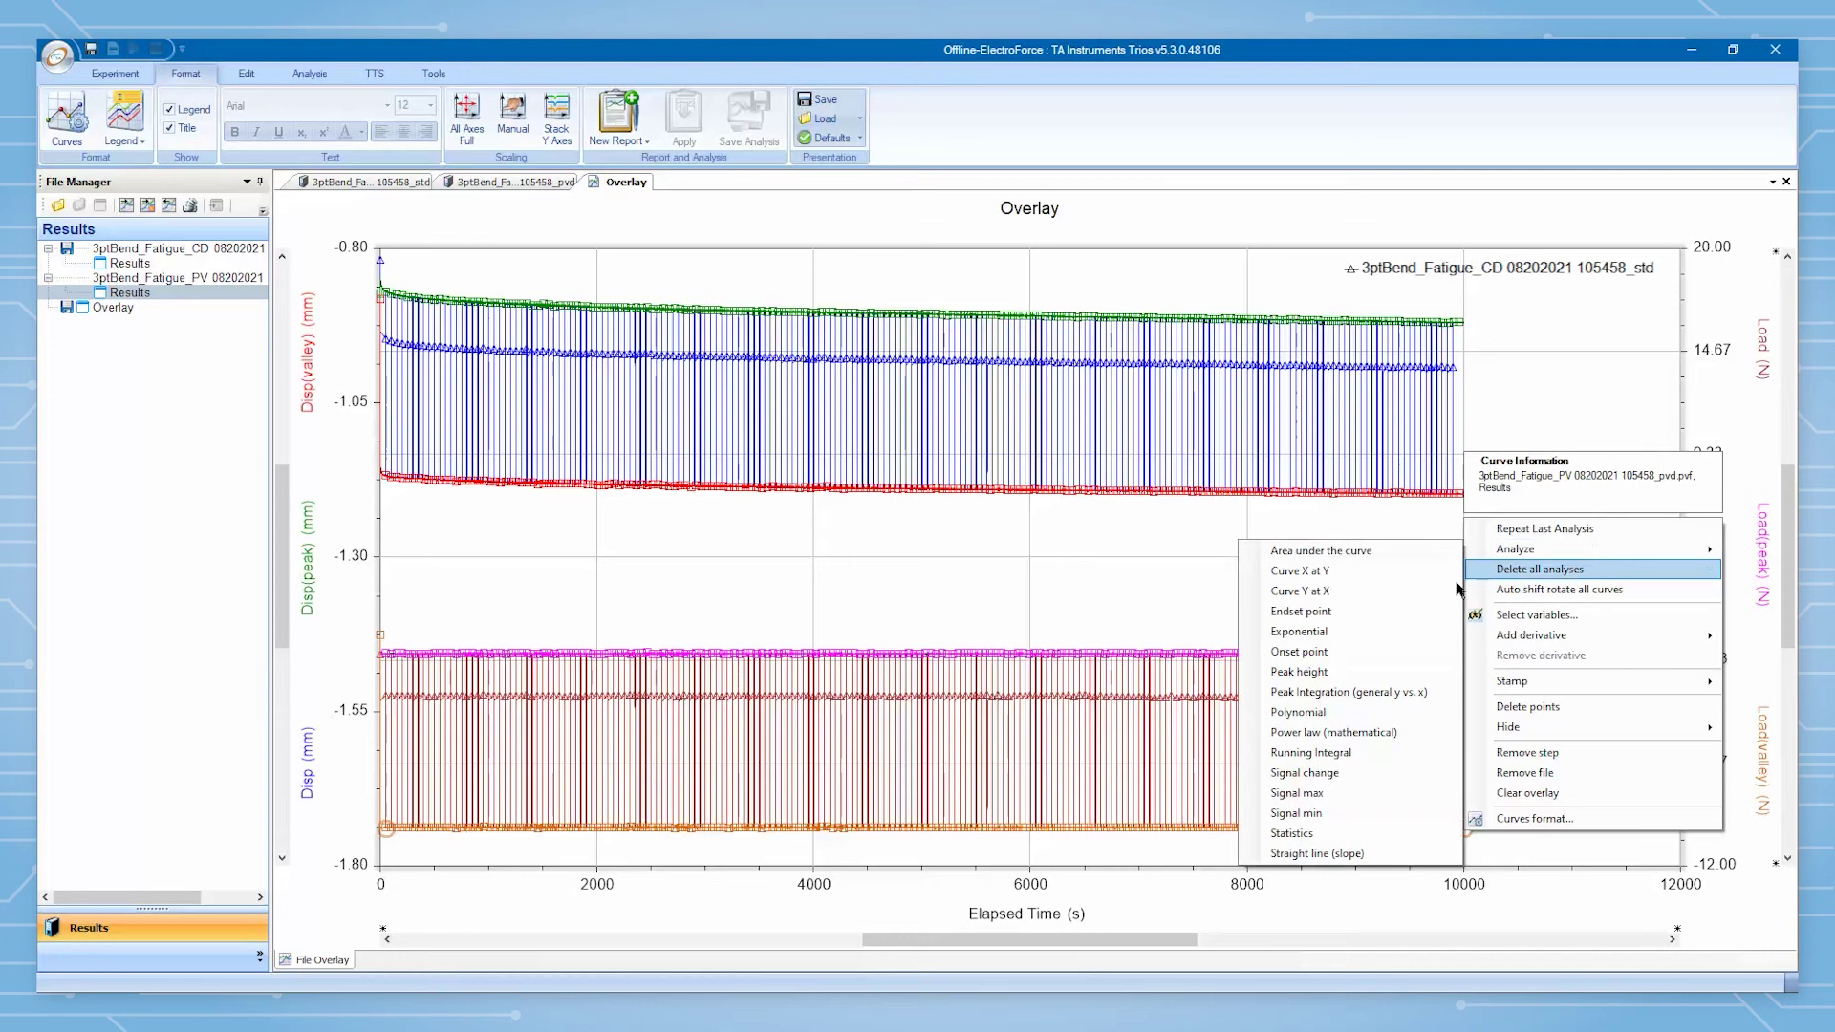
left_click(1328, 815)
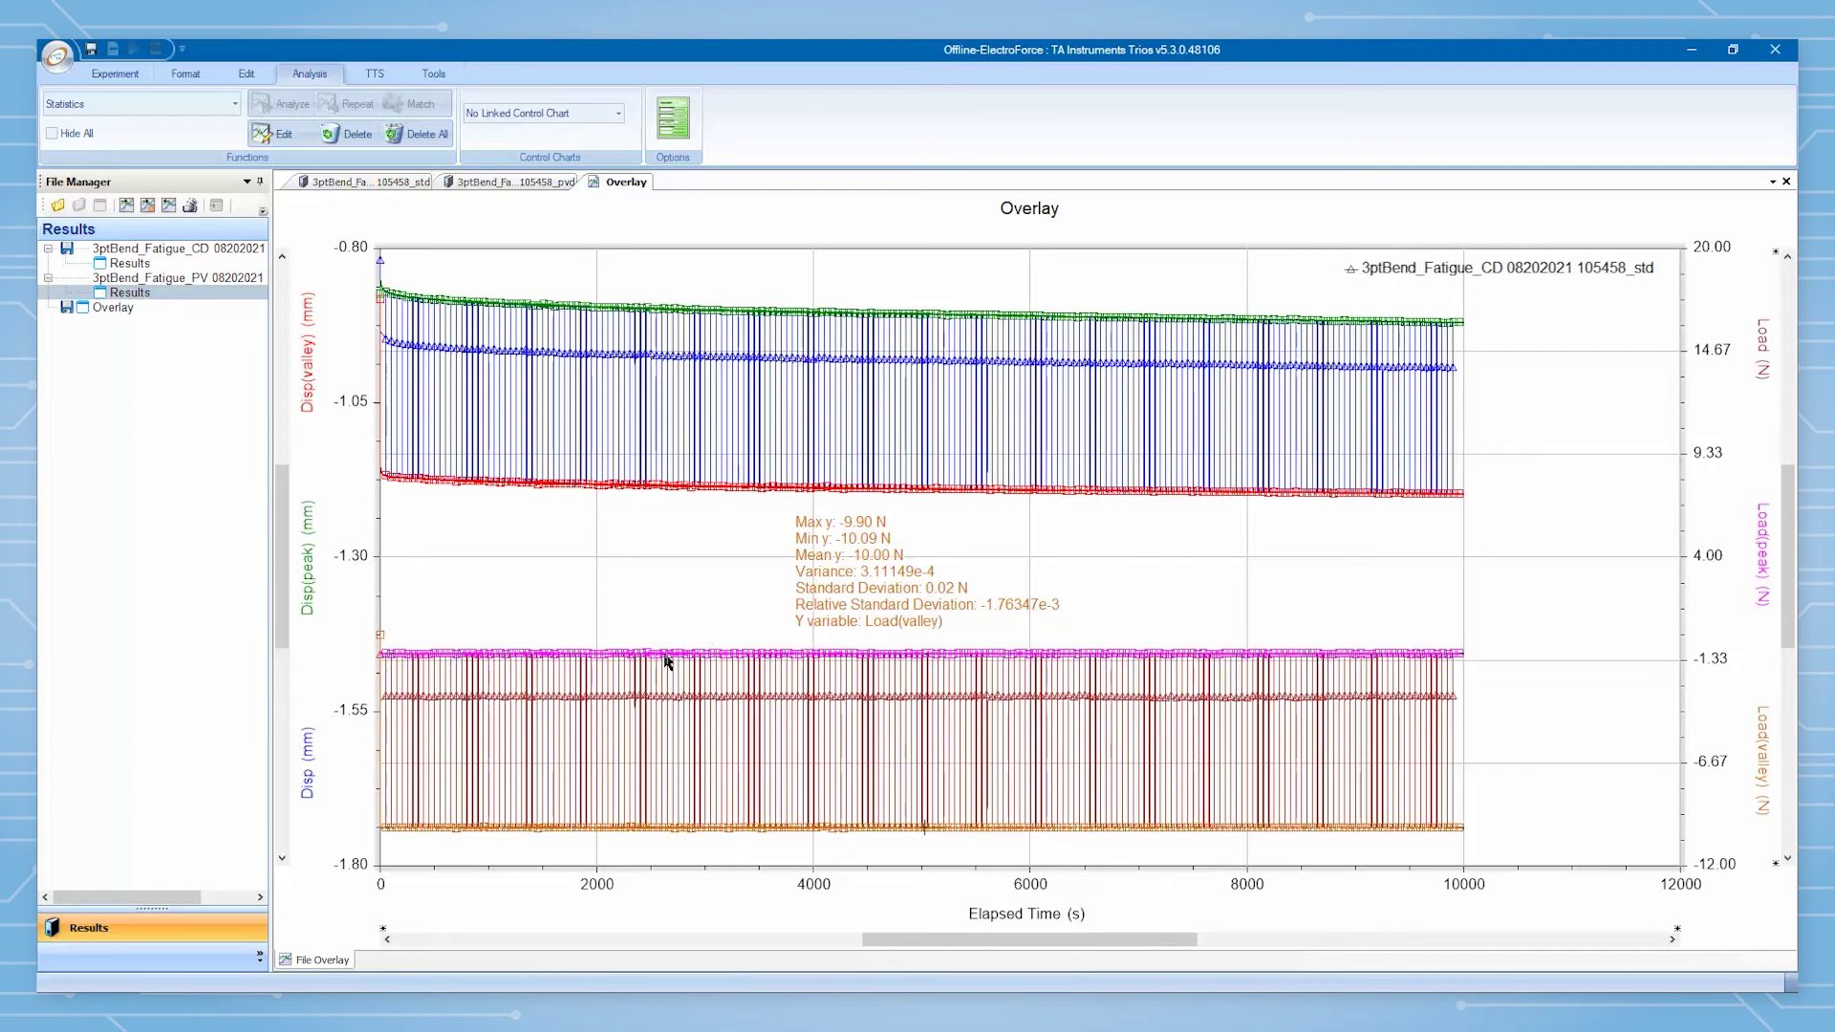
left_click(1460, 657)
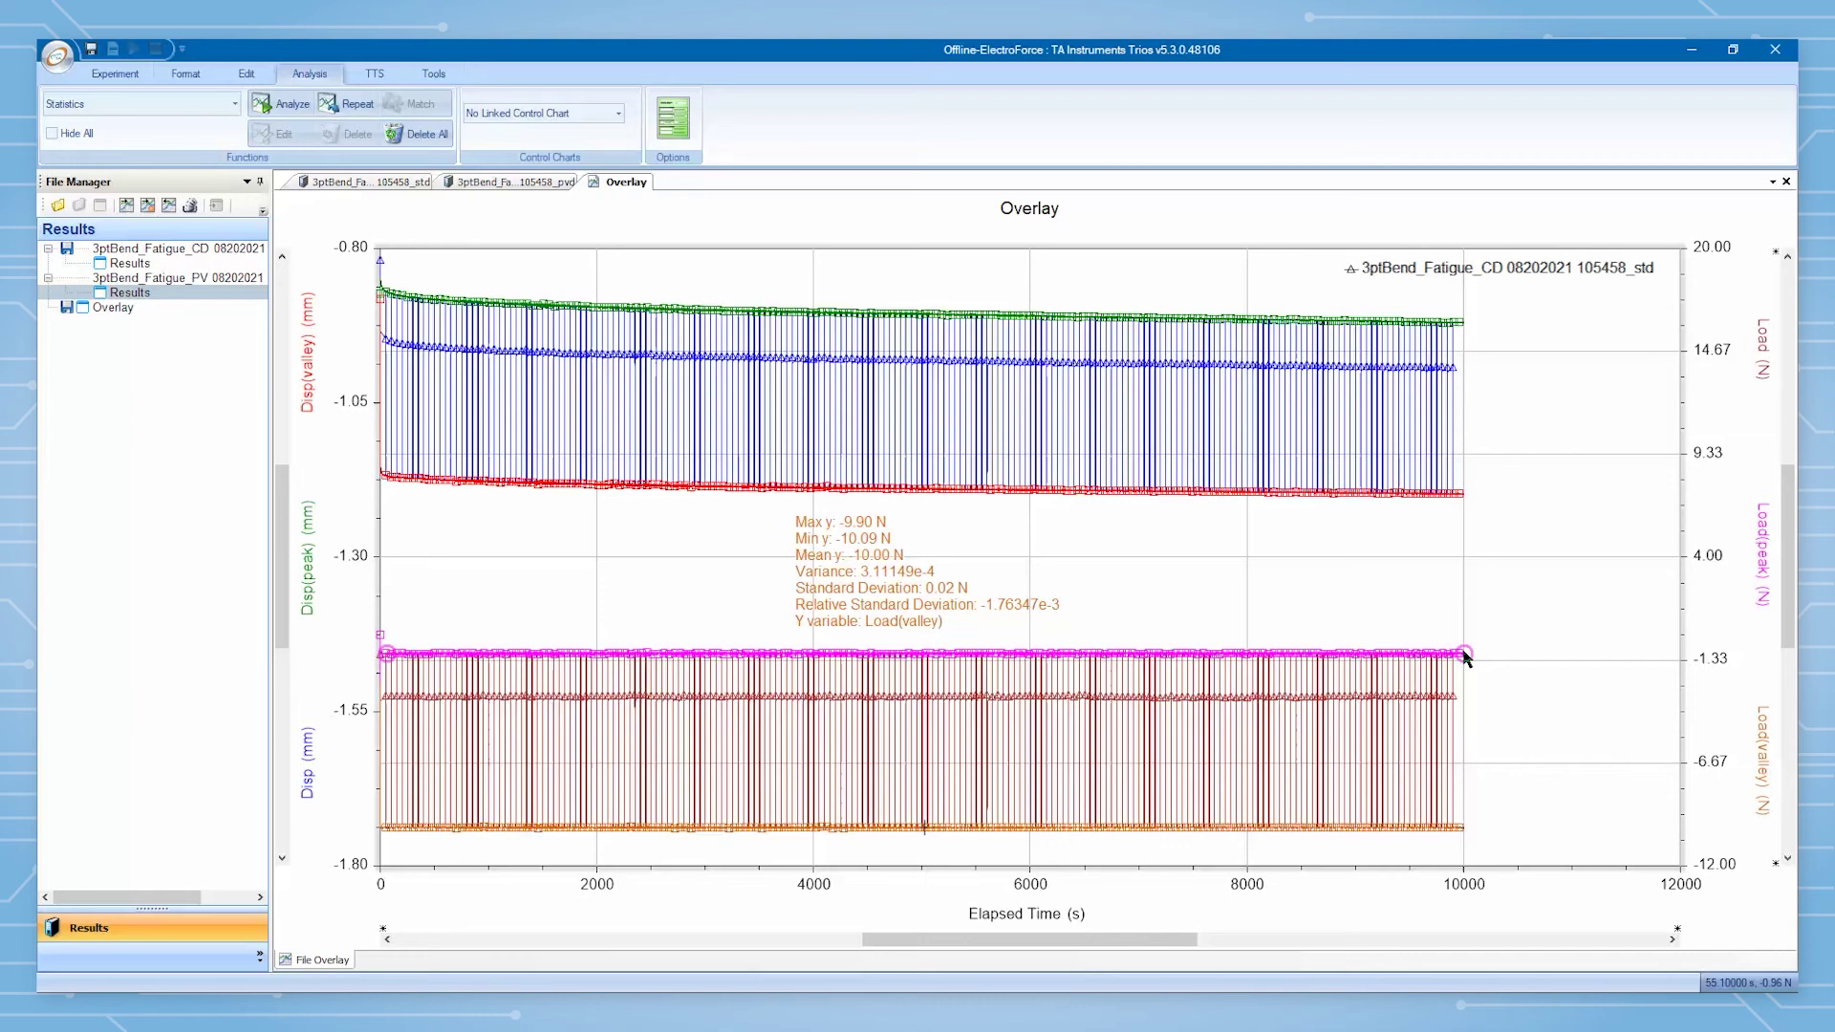
right_click(1463, 658)
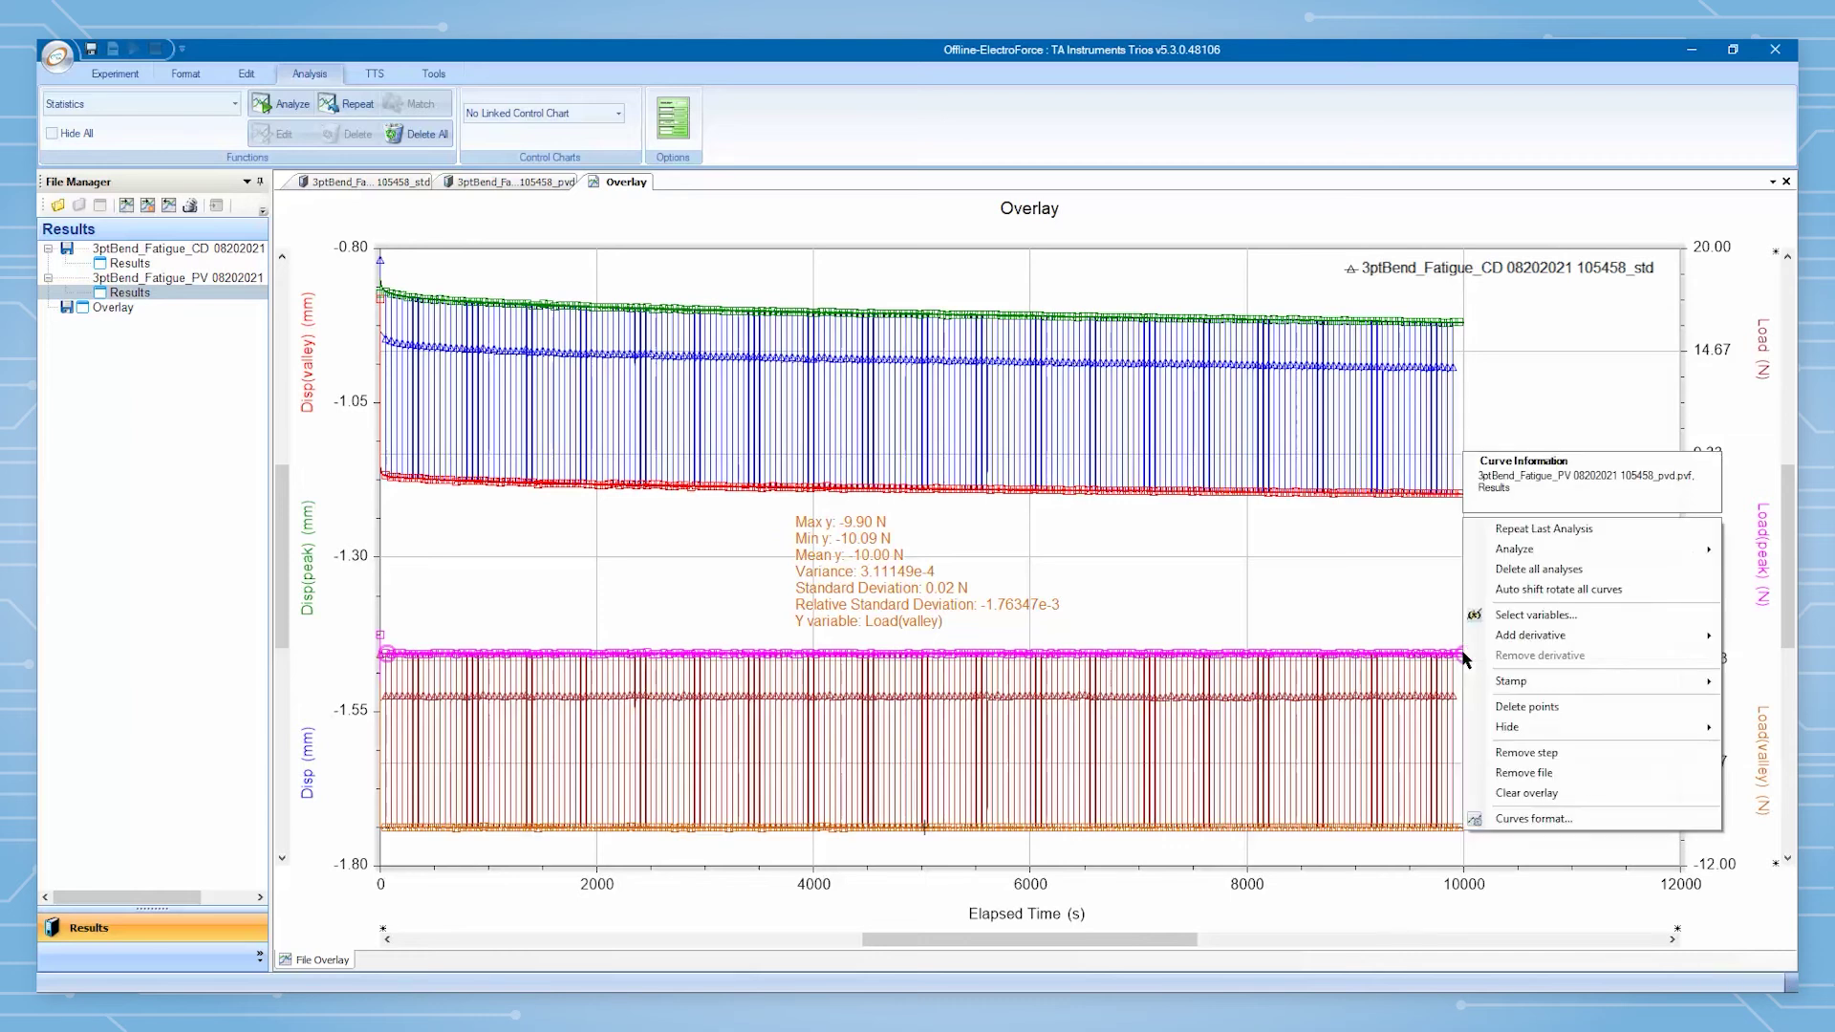
mouse_move(1515, 549)
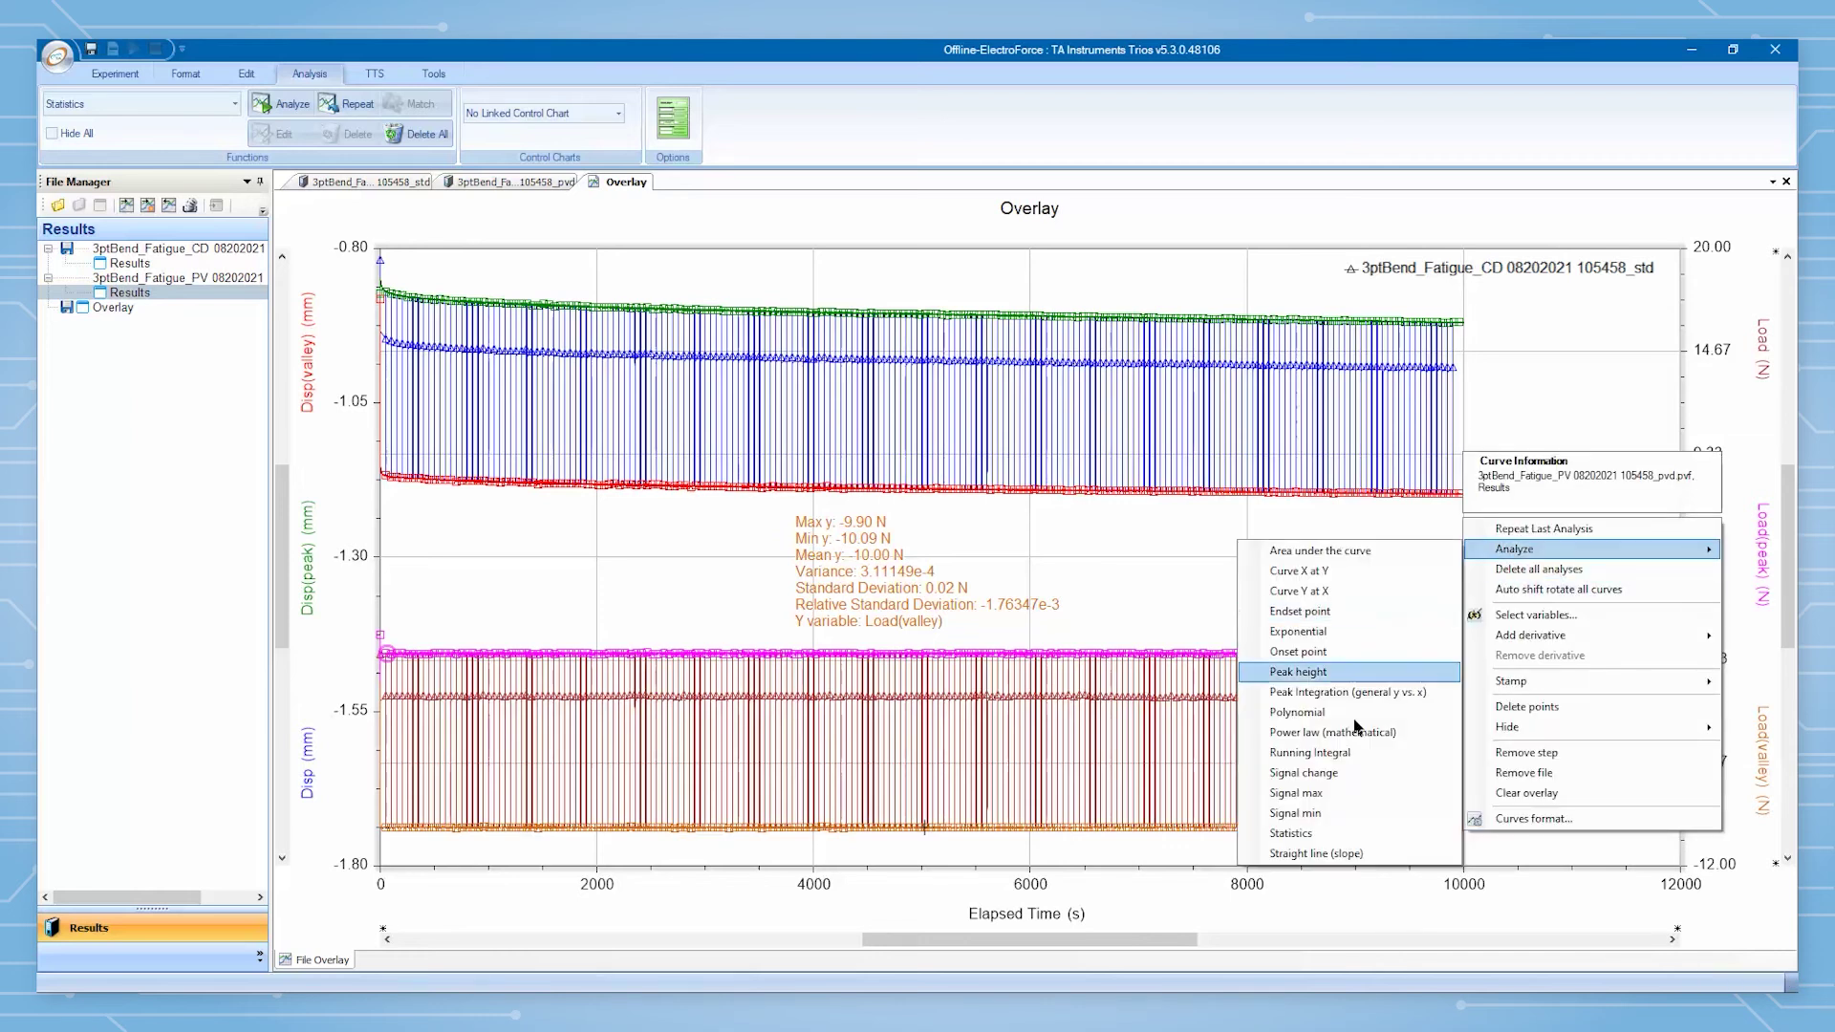
left_click(1344, 831)
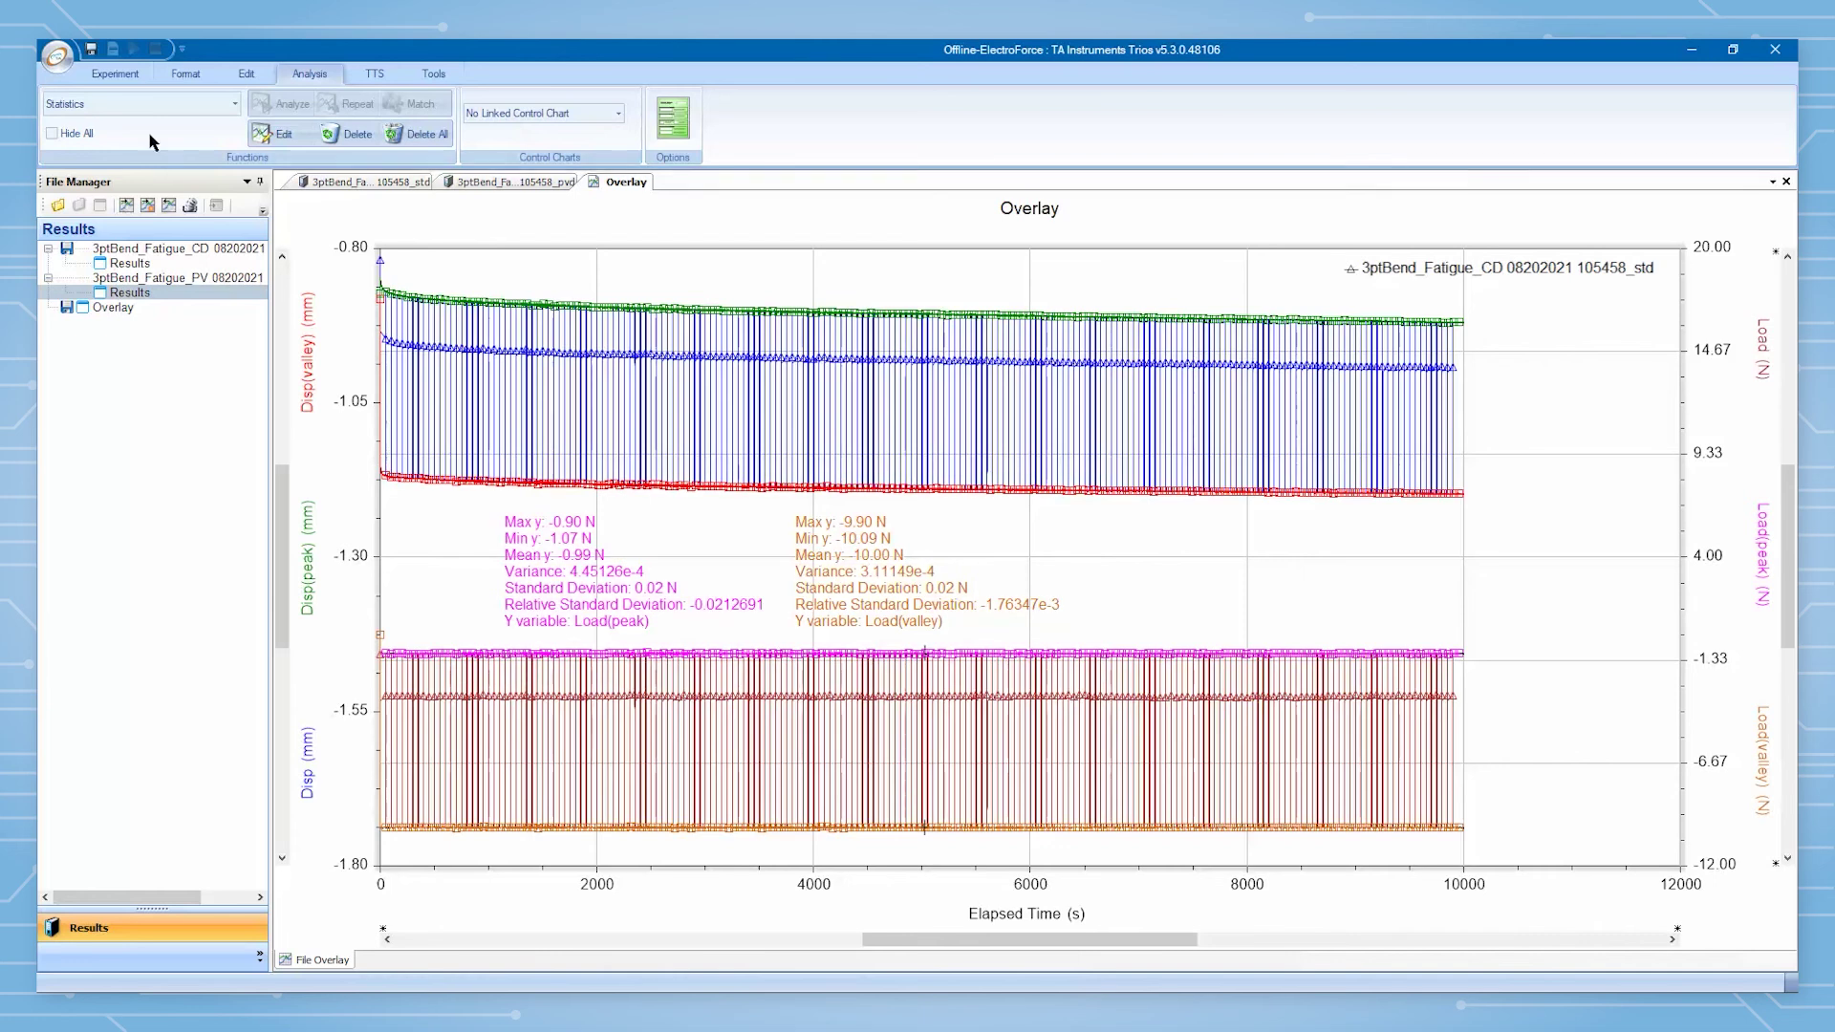
Step: Save the overlay as a TRIOS file, Overlay.tri
left_click(57, 56)
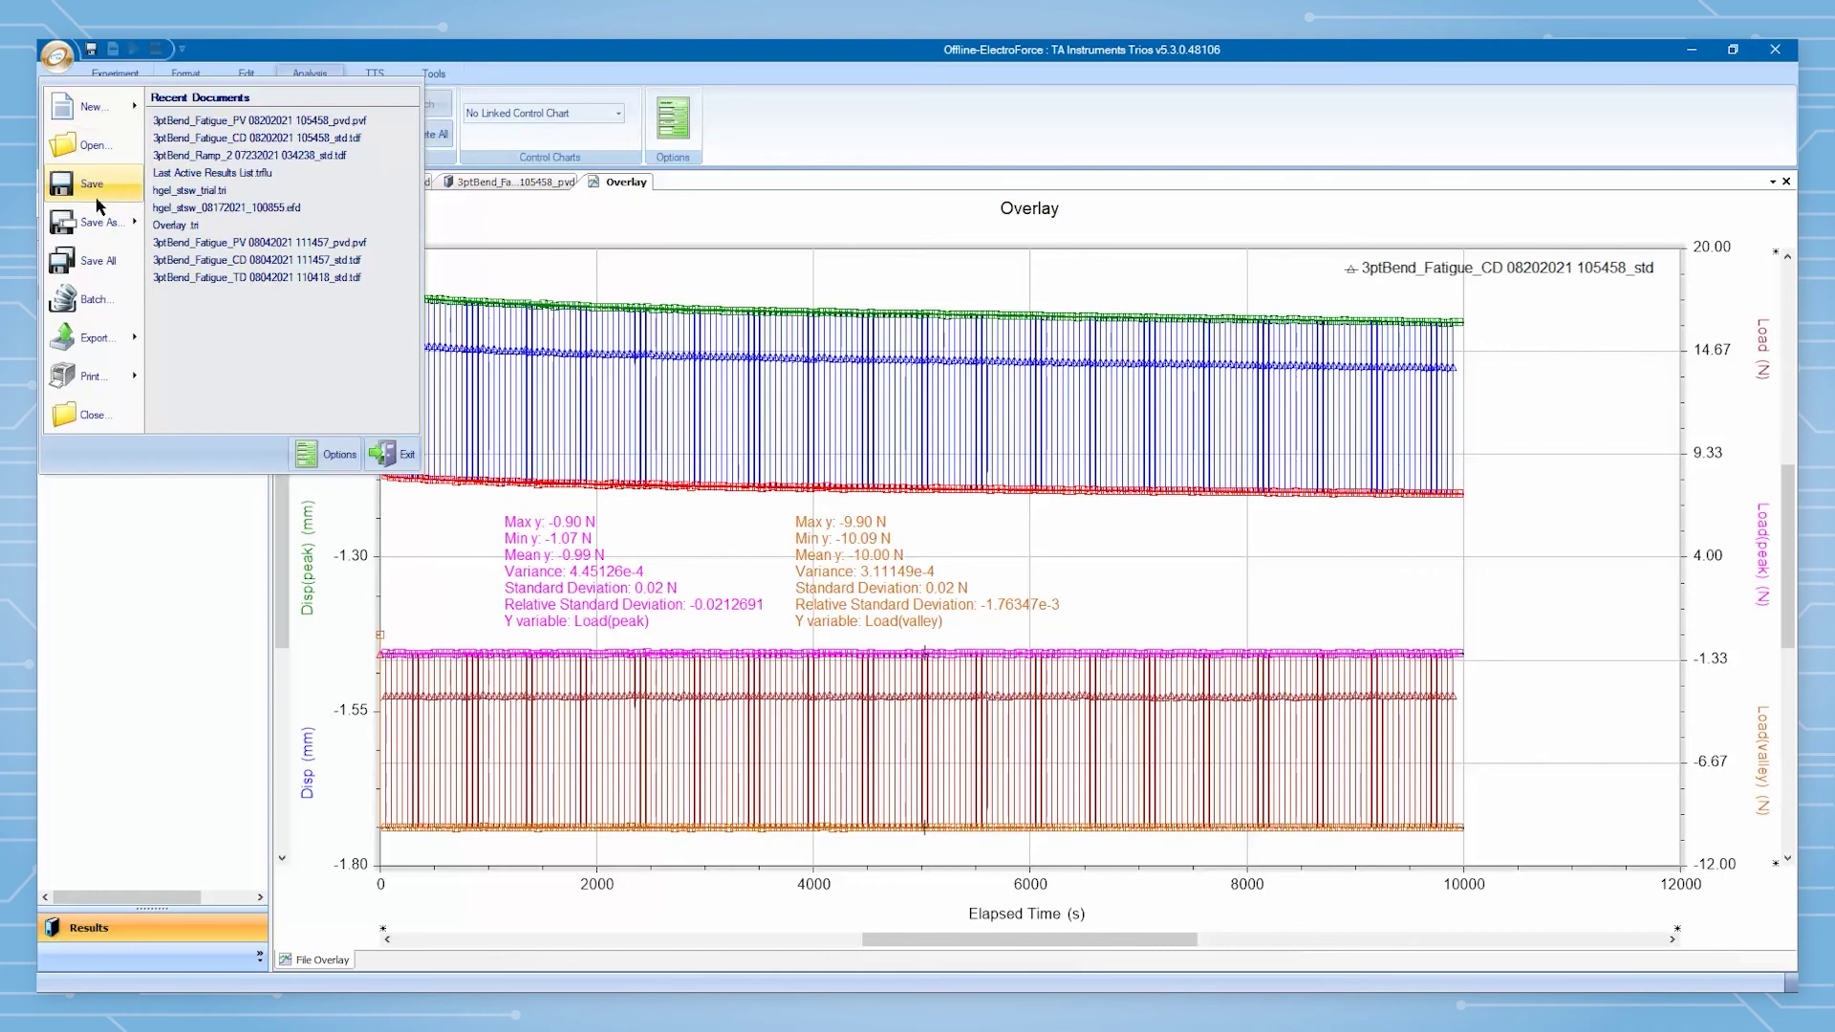
mouse_move(95, 222)
left_click(246, 135)
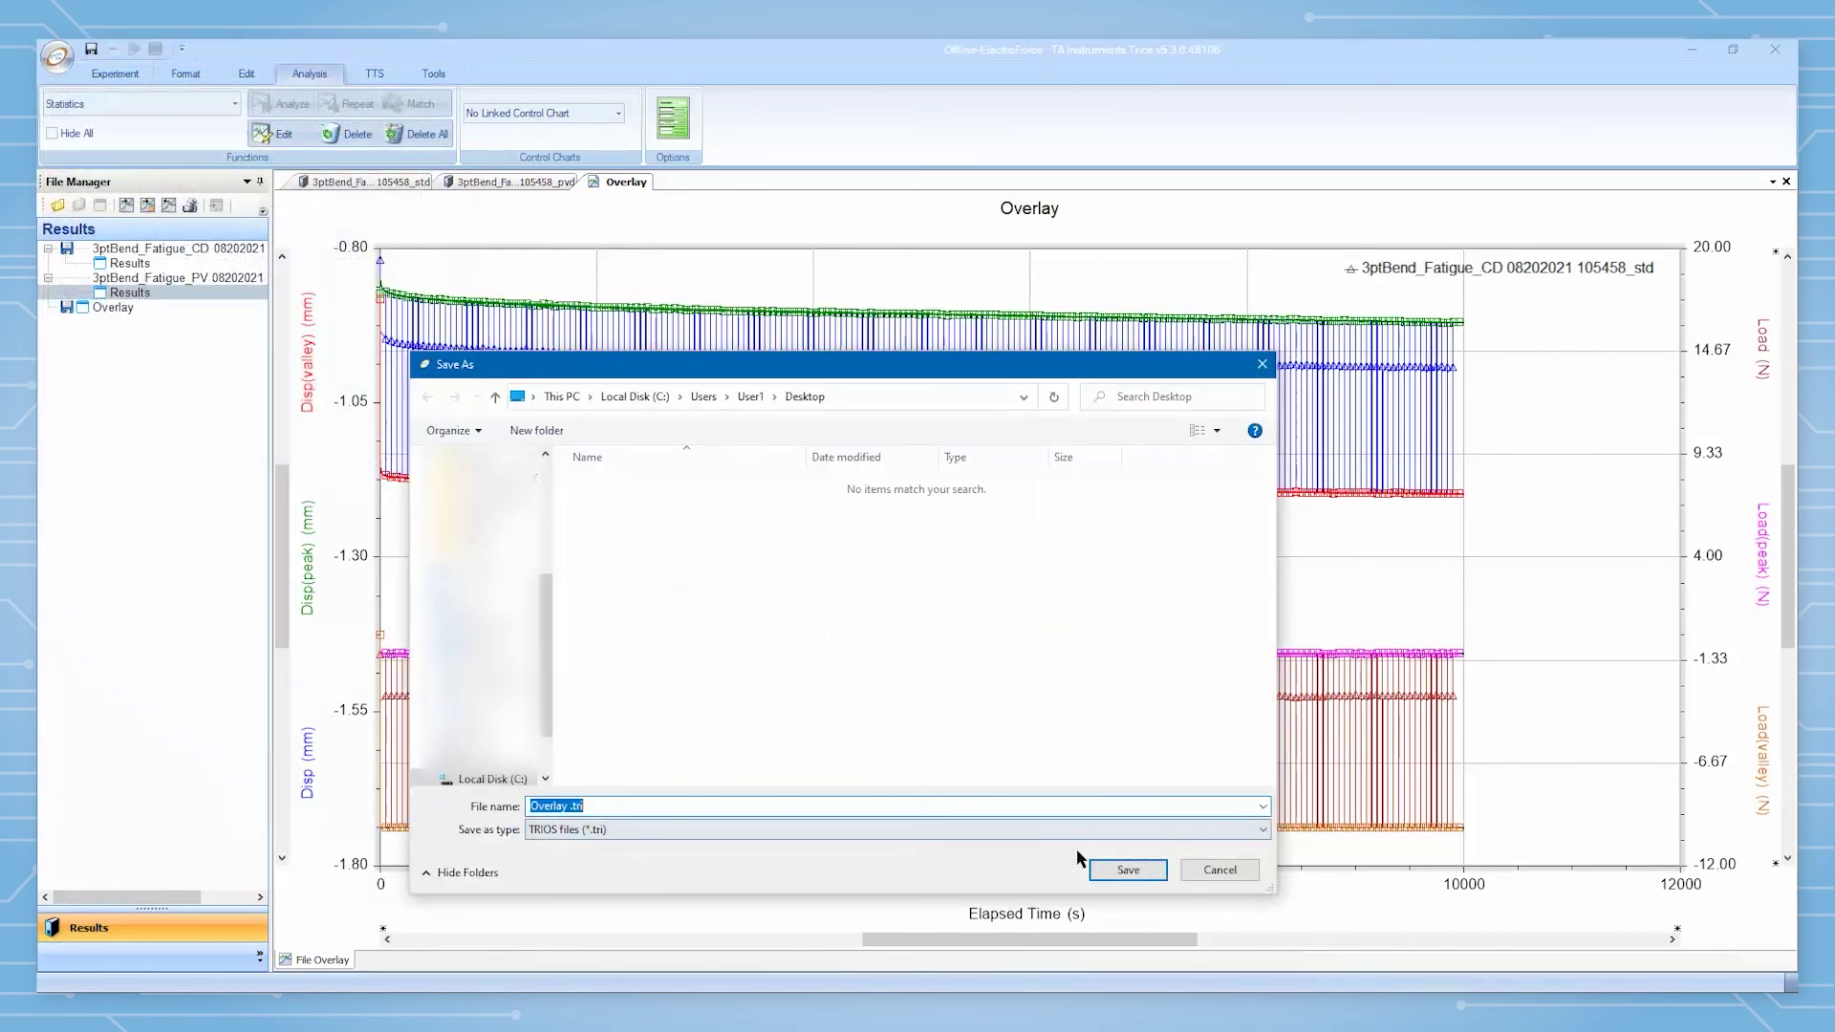
left_click(1106, 869)
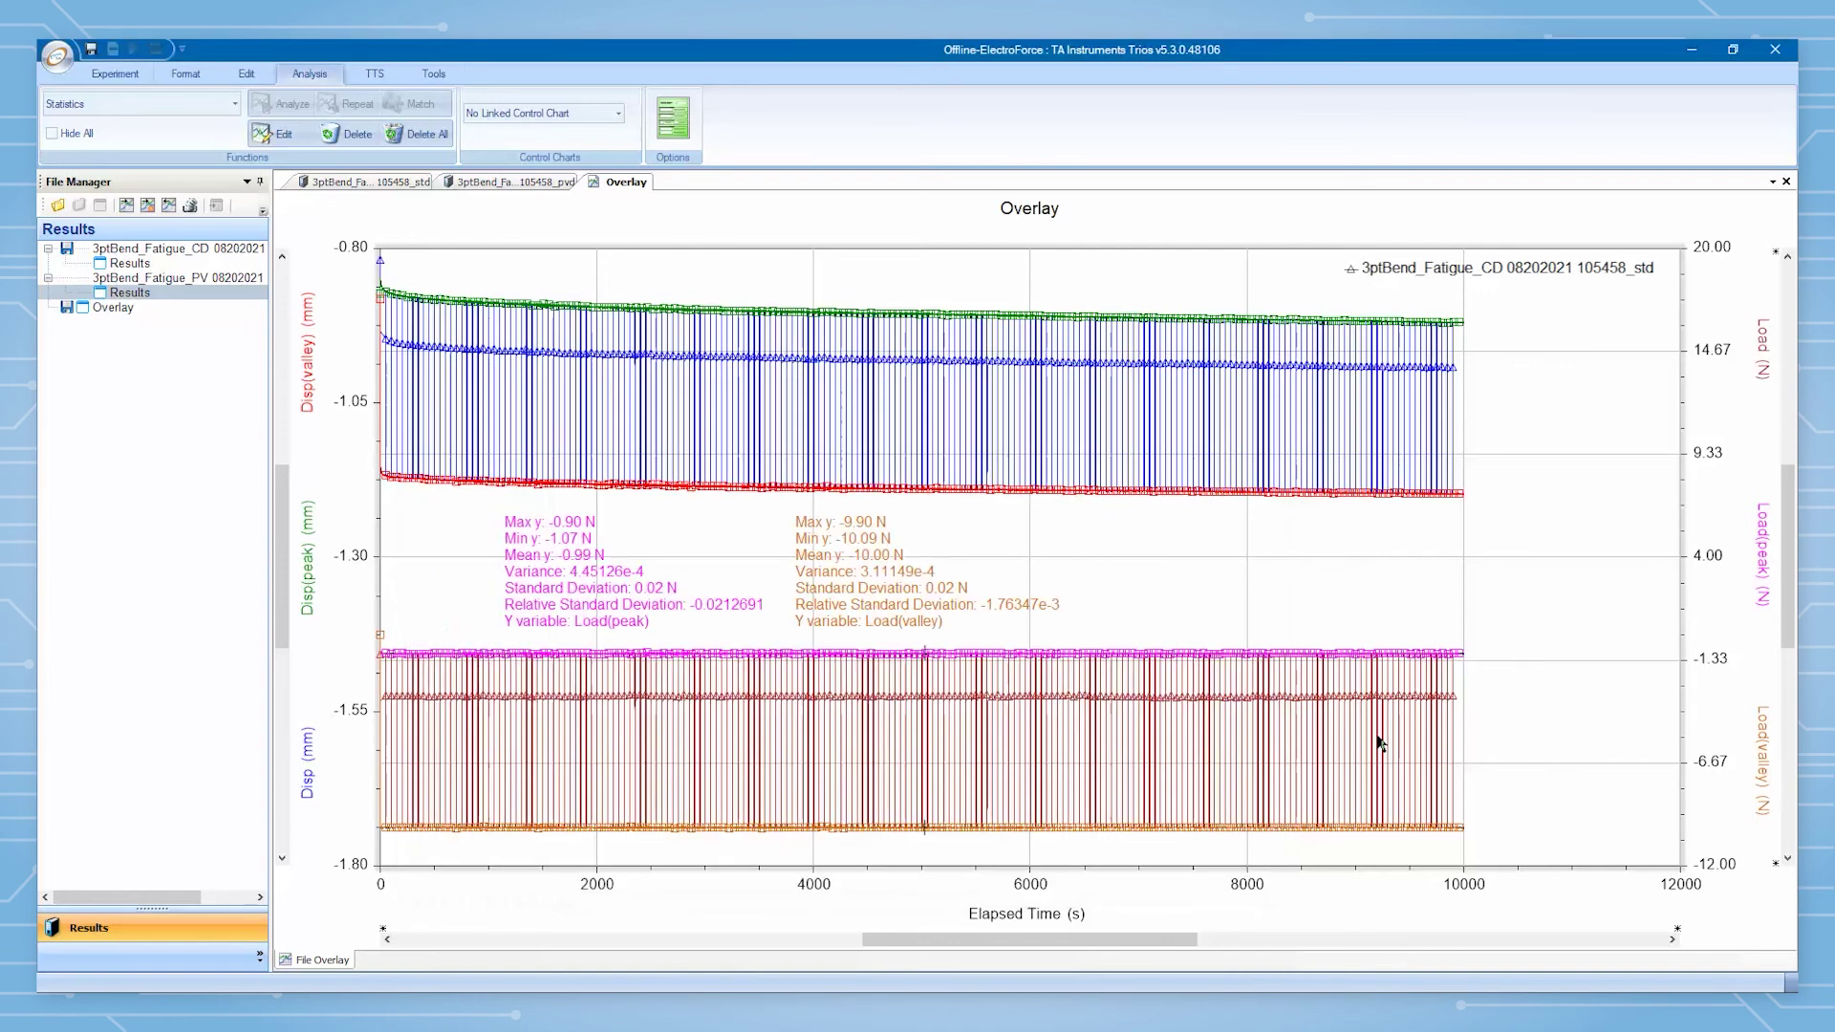